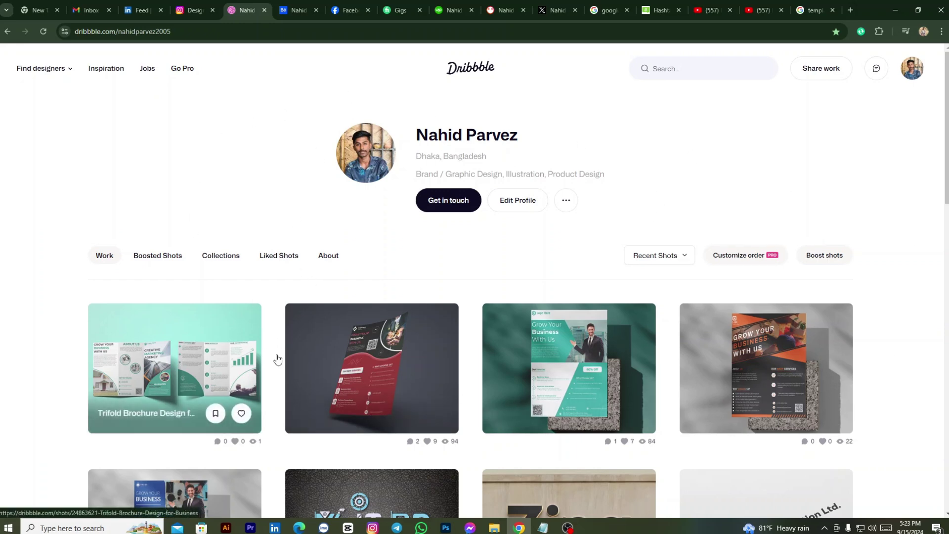
Start a new shot from the profile page and upload the image Corporate-Brochure-Design-02-Outlook.jpg
{"action": "scroll", "coordinate": [280, 364], "scroll_direction": "down", "scroll_amount": 6}
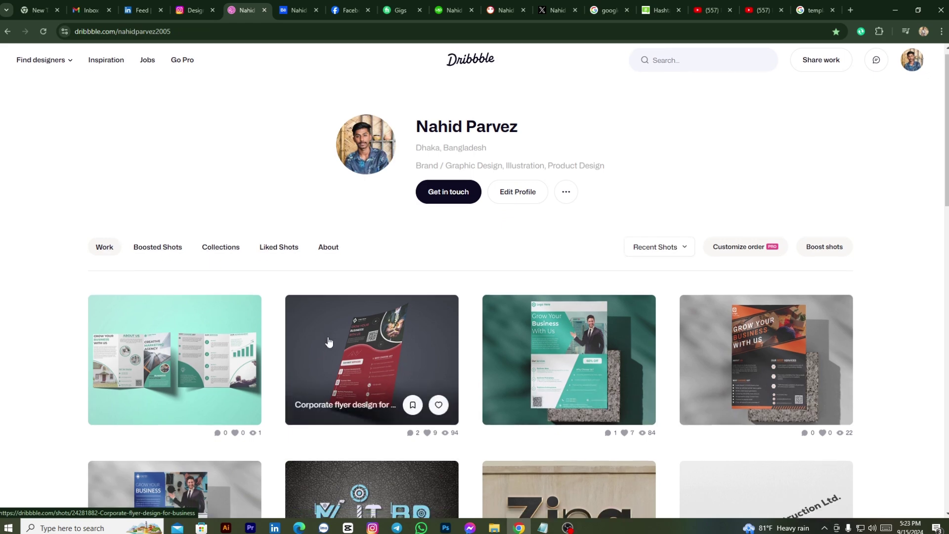
{"action": "scroll", "coordinate": [642, 336], "scroll_direction": "up", "scroll_amount": 6}
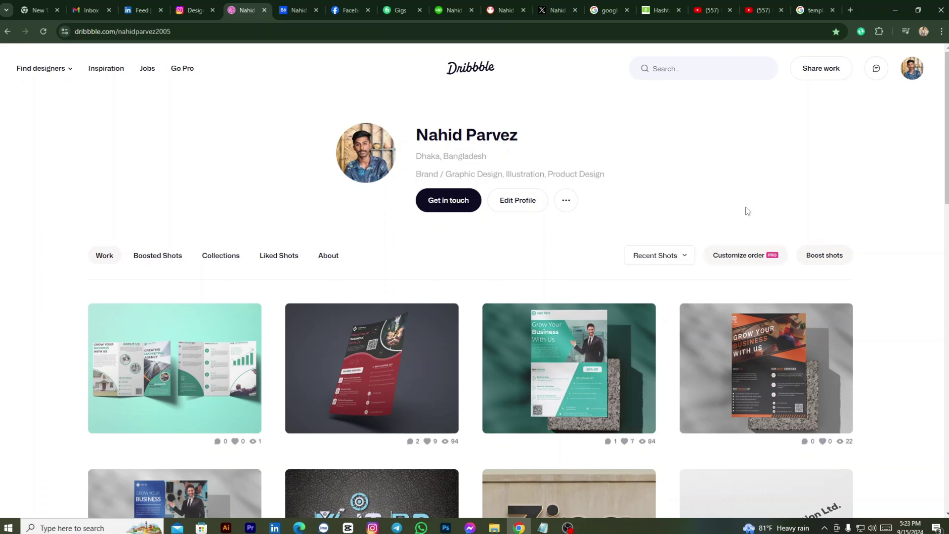
{"action": "left_click", "coordinate": [822, 74]}
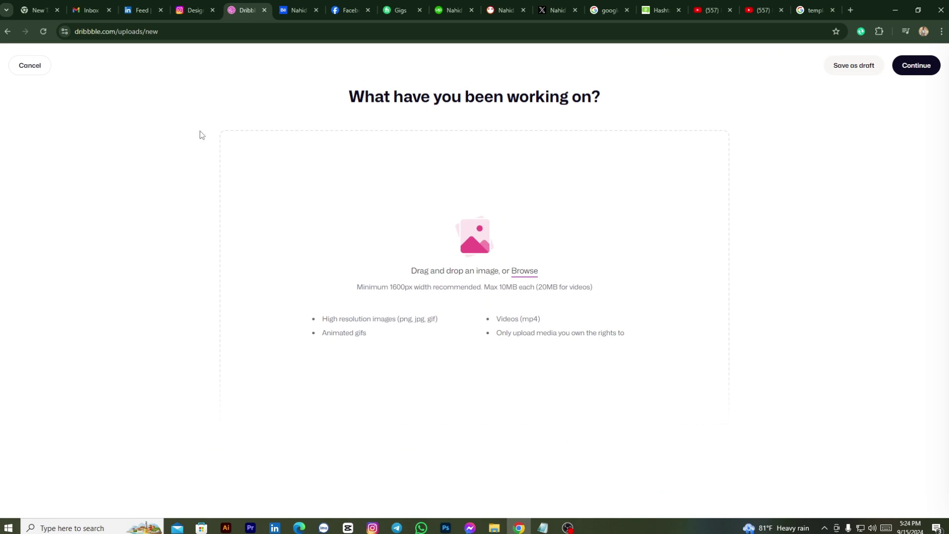
{"action": "left_click", "coordinate": [525, 274]}
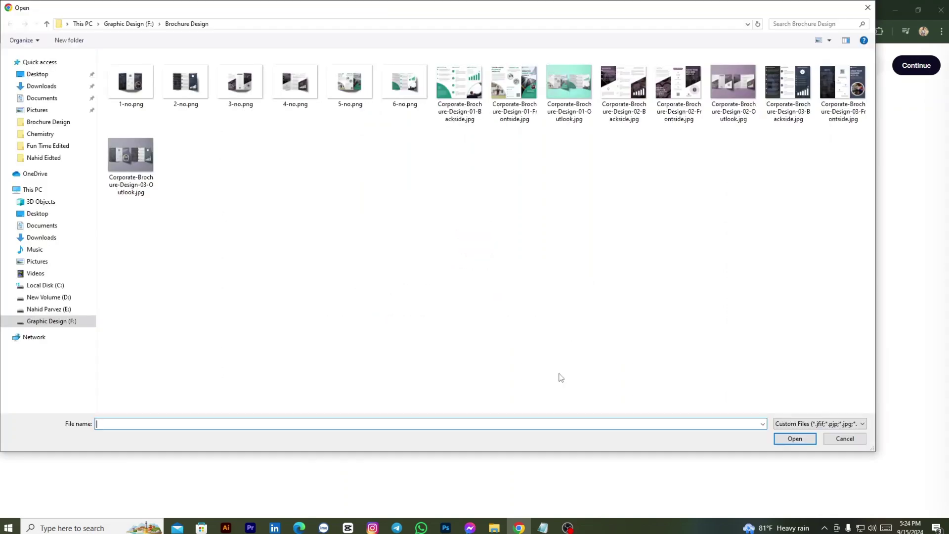
{"action": "left_click", "coordinate": [733, 82]}
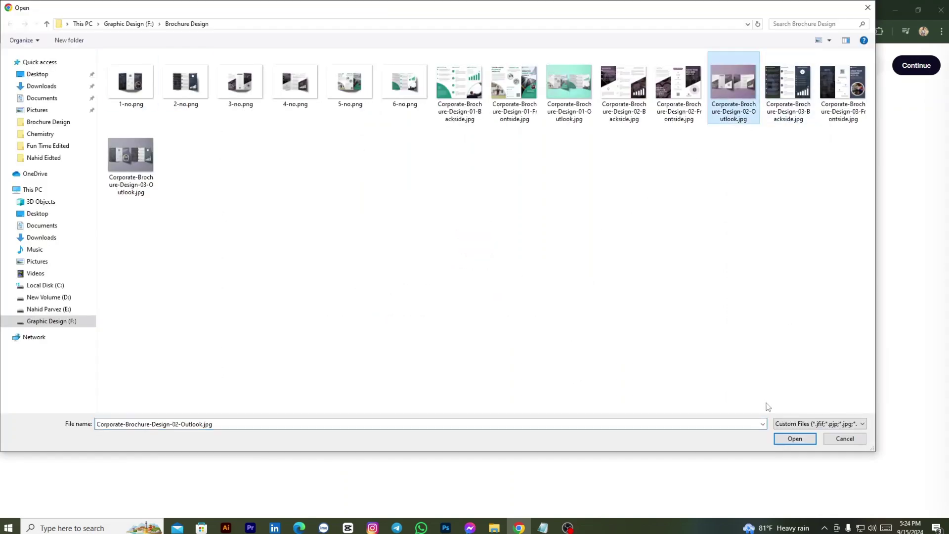
{"action": "left_click", "coordinate": [794, 439]}
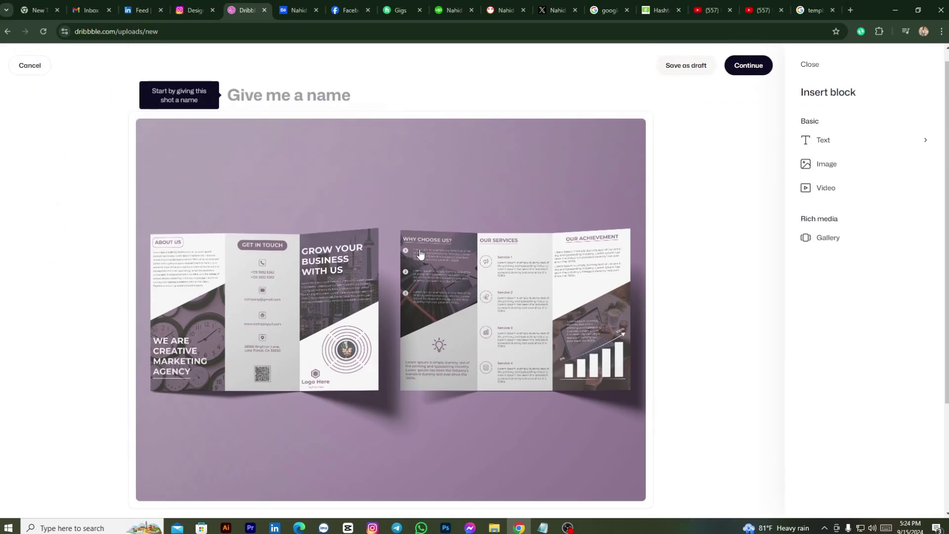
Name the shot "Trifold Brochure Design For Business"
{"action": "scroll", "coordinate": [398, 244], "scroll_direction": "down", "scroll_amount": 2}
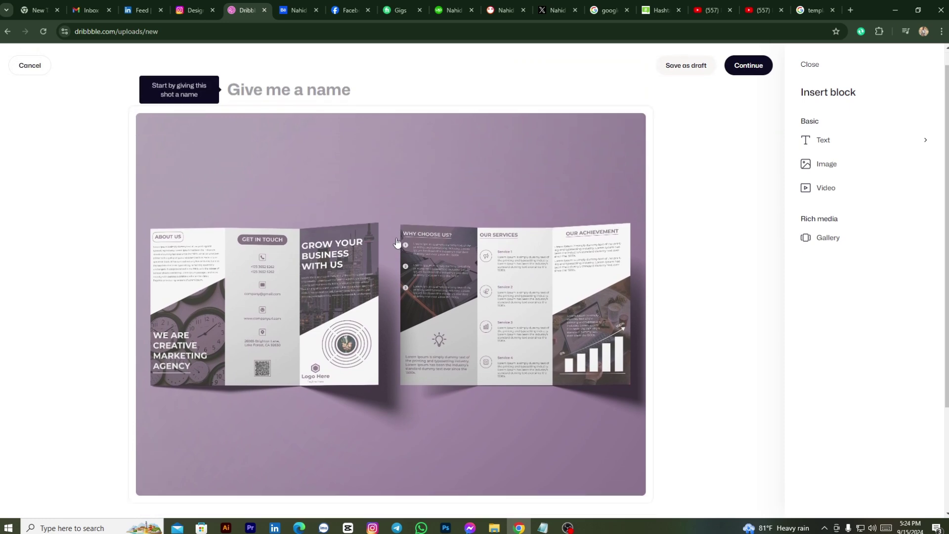
{"action": "scroll", "coordinate": [398, 243], "scroll_direction": "up", "scroll_amount": 2}
{"action": "left_click", "coordinate": [274, 111]}
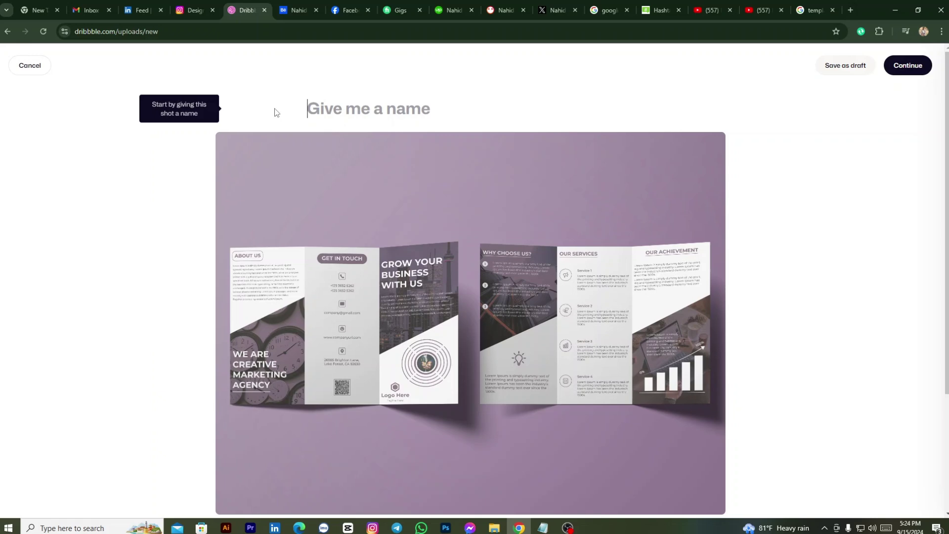
{"action": "type", "text": "Trifold "}
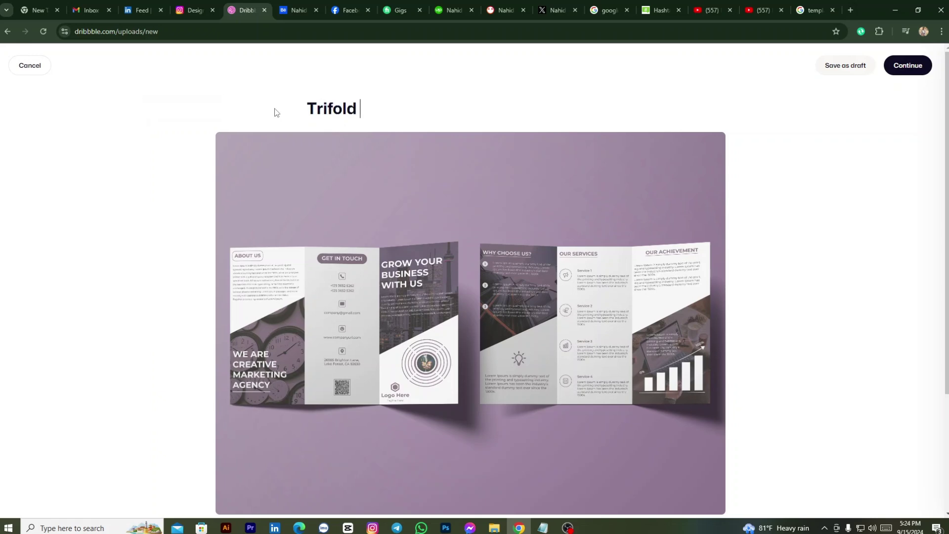
{"action": "type", "text": "Brochu"}
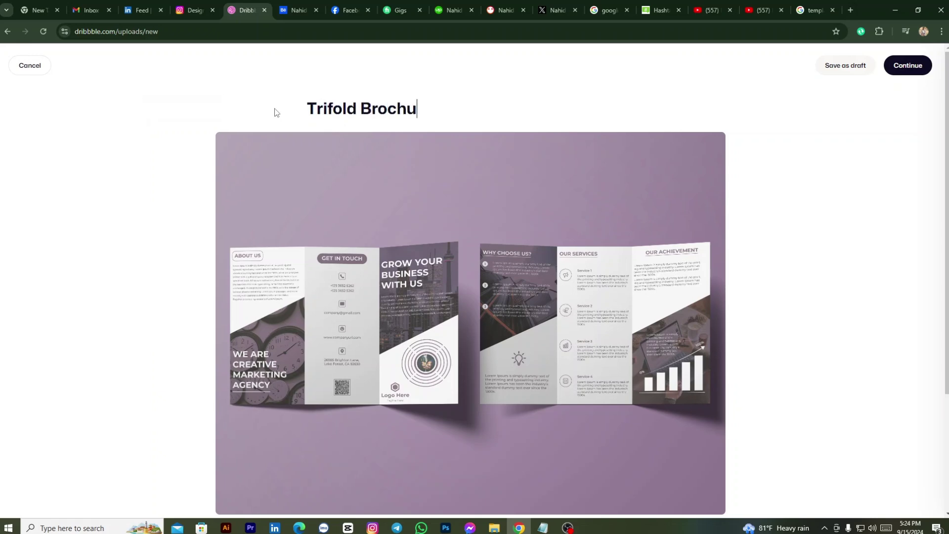
{"action": "type", "text": "re de"}
{"action": "key", "text": "BackSpace"}
{"action": "key", "text": "BackSpace"}
{"action": "type", "text": "Design "}
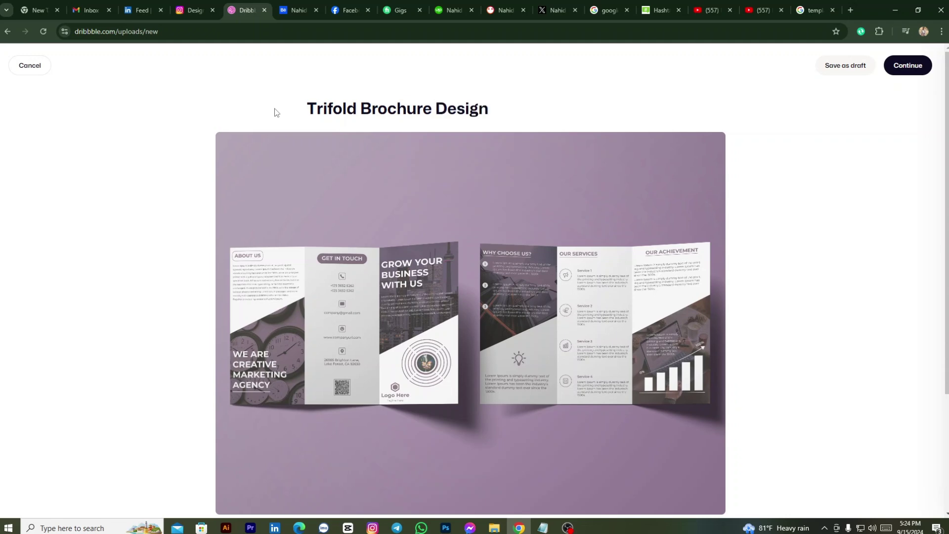
{"action": "type", "text": "For Business"}
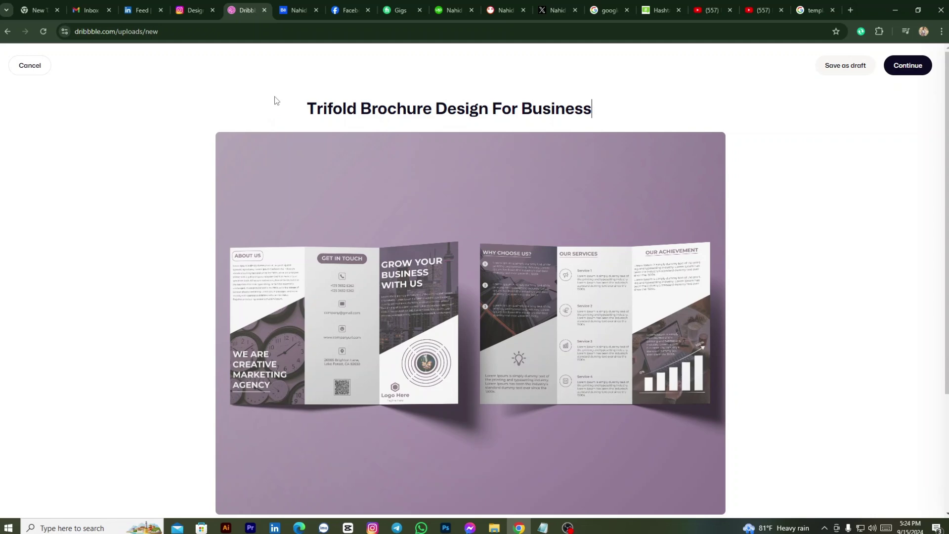
Insert a body text block without a heading below the brochure image and start editing its placeholder text
{"action": "scroll", "coordinate": [416, 227], "scroll_direction": "down", "scroll_amount": 2}
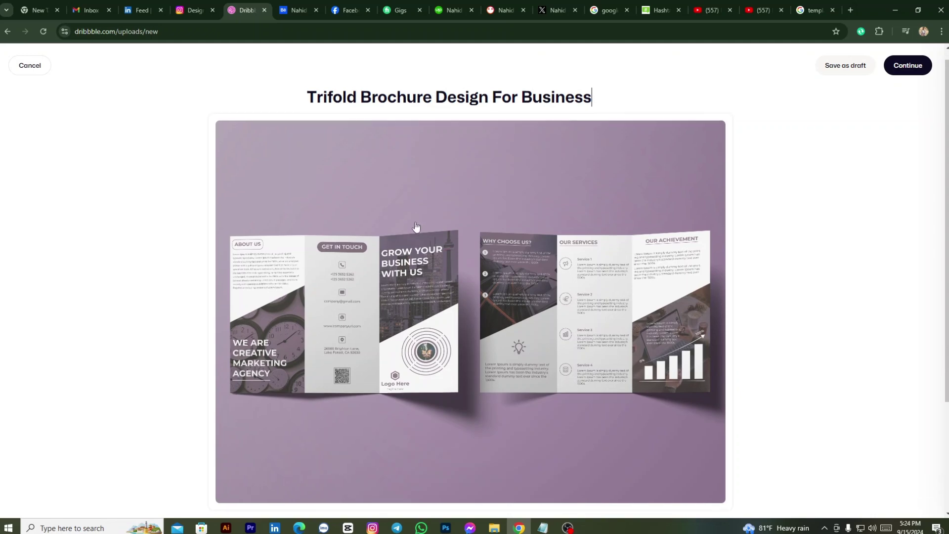
{"action": "scroll", "coordinate": [415, 230], "scroll_direction": "up", "scroll_amount": 2}
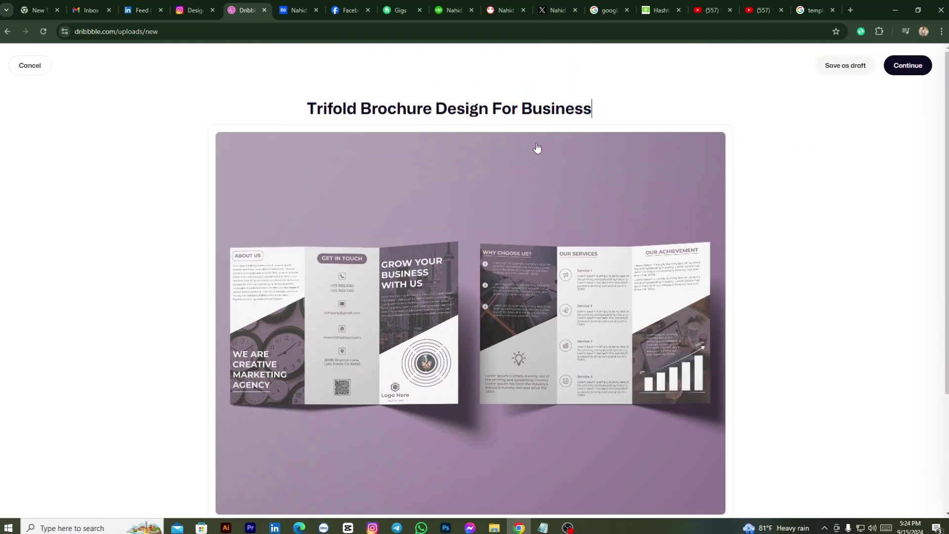
{"action": "scroll", "coordinate": [538, 150], "scroll_direction": "down", "scroll_amount": 3}
{"action": "scroll", "coordinate": [536, 208], "scroll_direction": "up", "scroll_amount": 3}
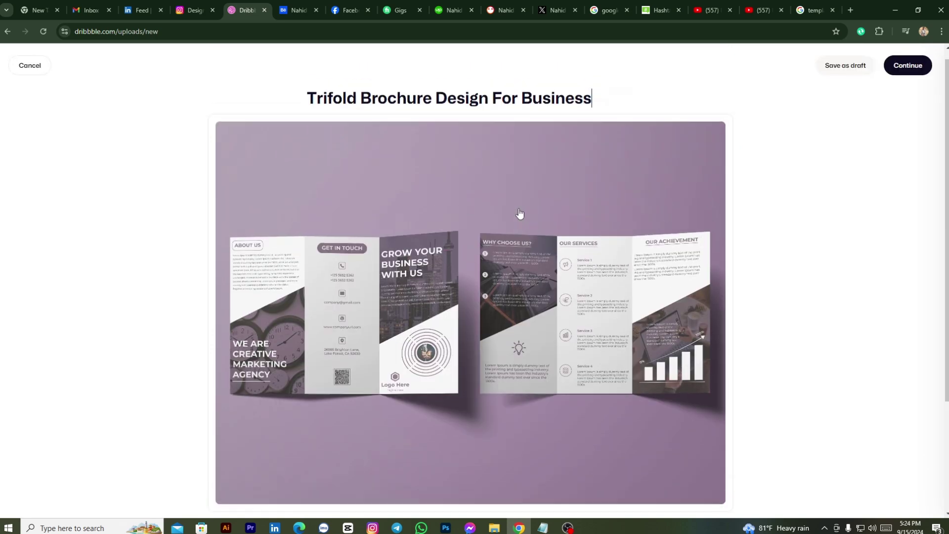
{"action": "scroll", "coordinate": [467, 313], "scroll_direction": "down", "scroll_amount": 3}
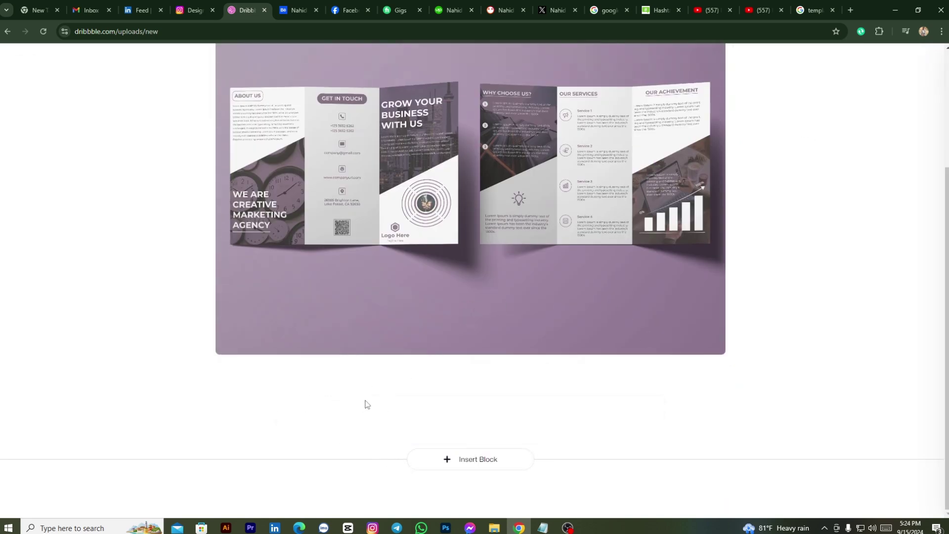
{"action": "scroll", "coordinate": [459, 320], "scroll_direction": "up", "scroll_amount": 3}
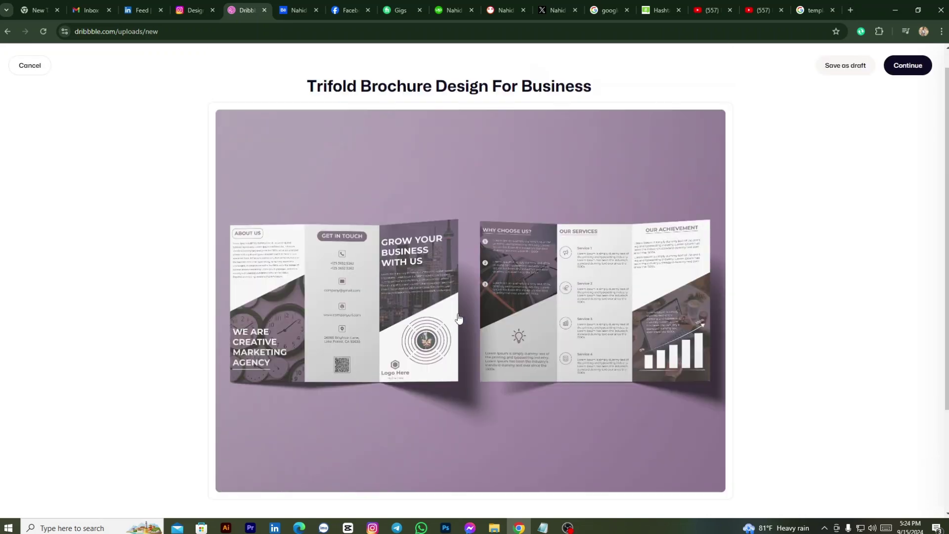
{"action": "scroll", "coordinate": [459, 318], "scroll_direction": "down", "scroll_amount": 3}
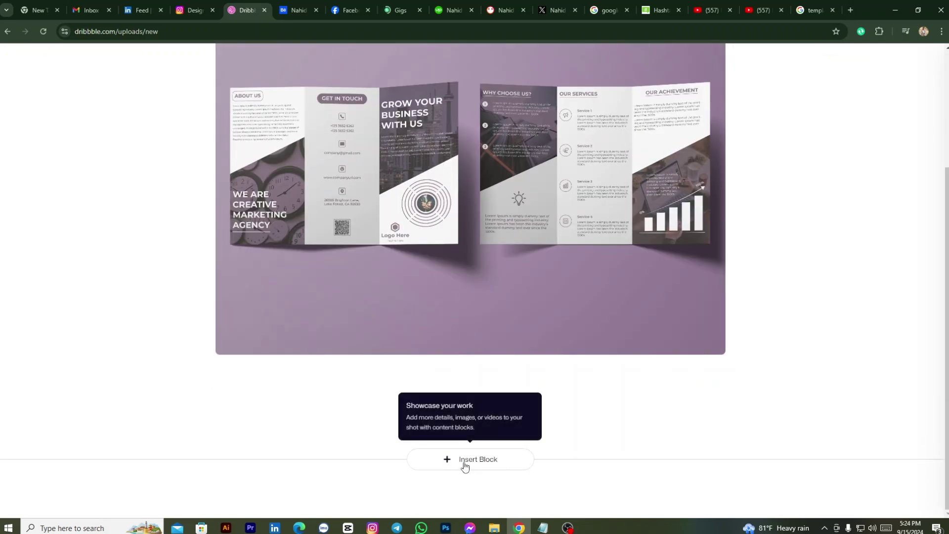
{"action": "left_click", "coordinate": [465, 465]}
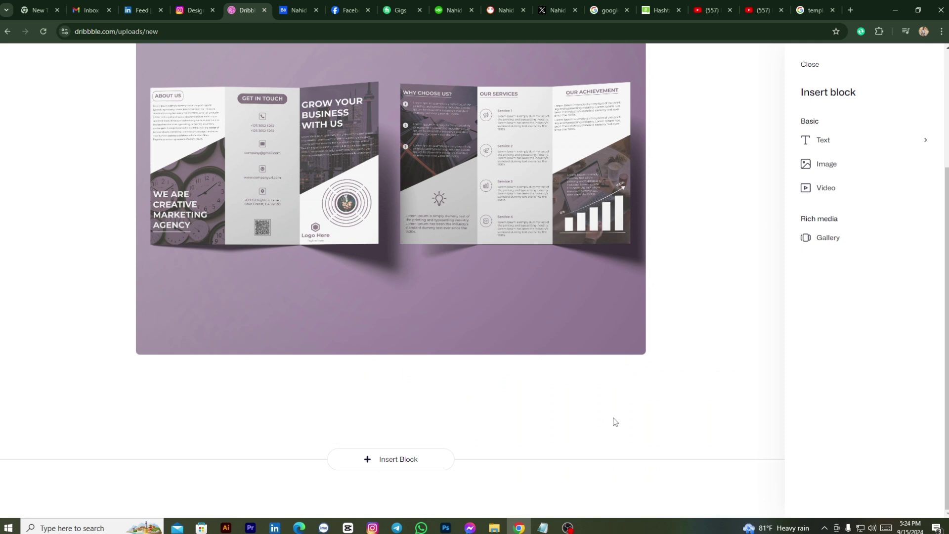
{"action": "left_click", "coordinate": [824, 143]}
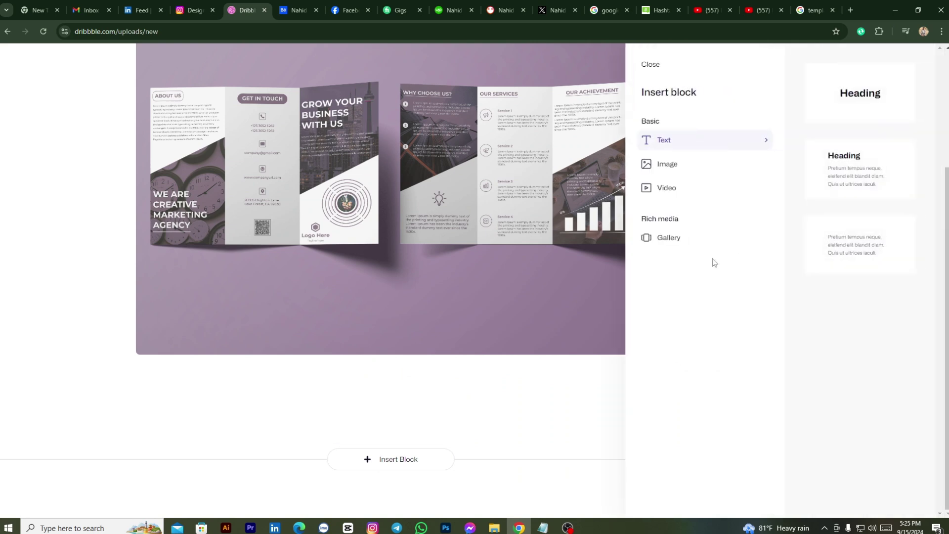
{"action": "left_click", "coordinate": [845, 246]}
{"action": "scroll", "coordinate": [229, 466], "scroll_direction": "down", "scroll_amount": 2}
{"action": "left_click", "coordinate": [240, 411]}
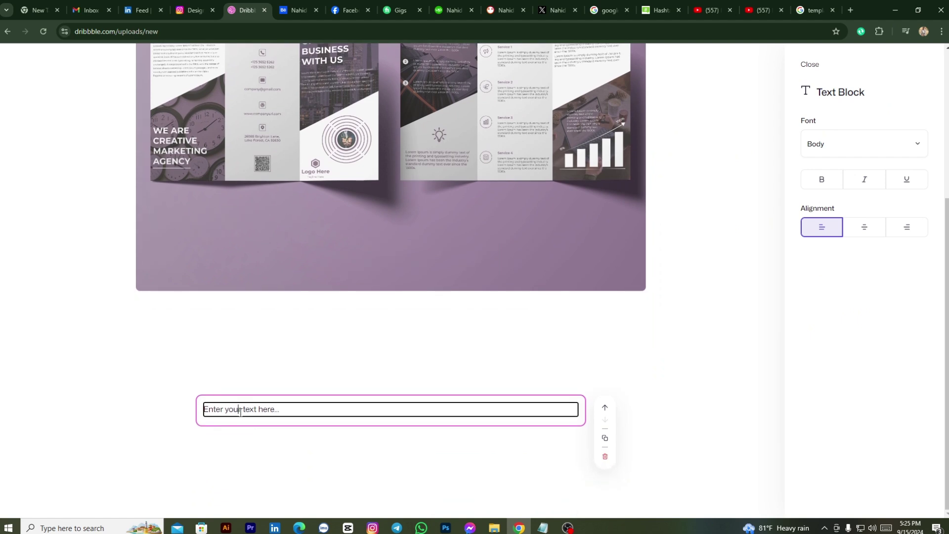
Copy the whole designer introduction with the e-mail and WhatsApp contact lines from Notepad and paste it into the shot's text block
{"action": "left_click", "coordinate": [542, 528]}
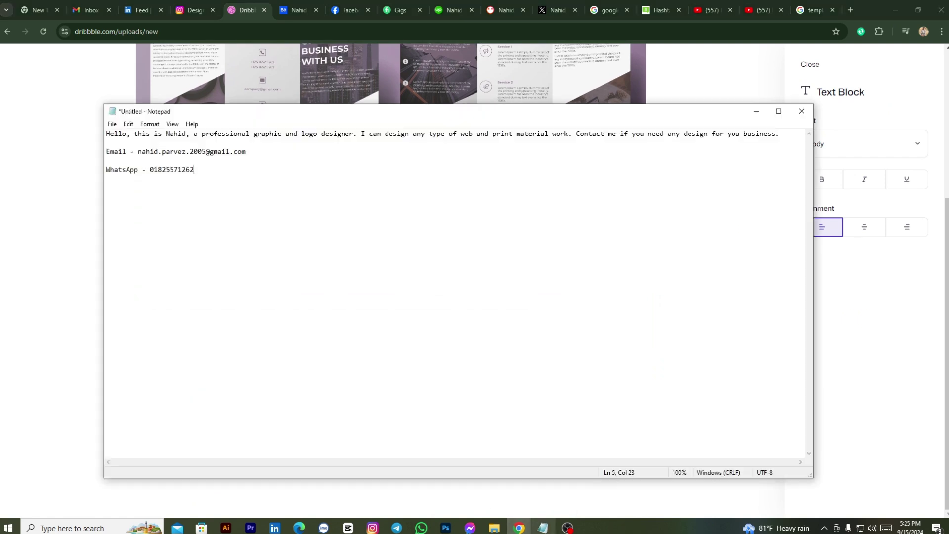
{"action": "left_click_drag", "start_coordinate": [217, 176], "coordinate": [101, 130]}
{"action": "key", "text": "ctrl+c"}
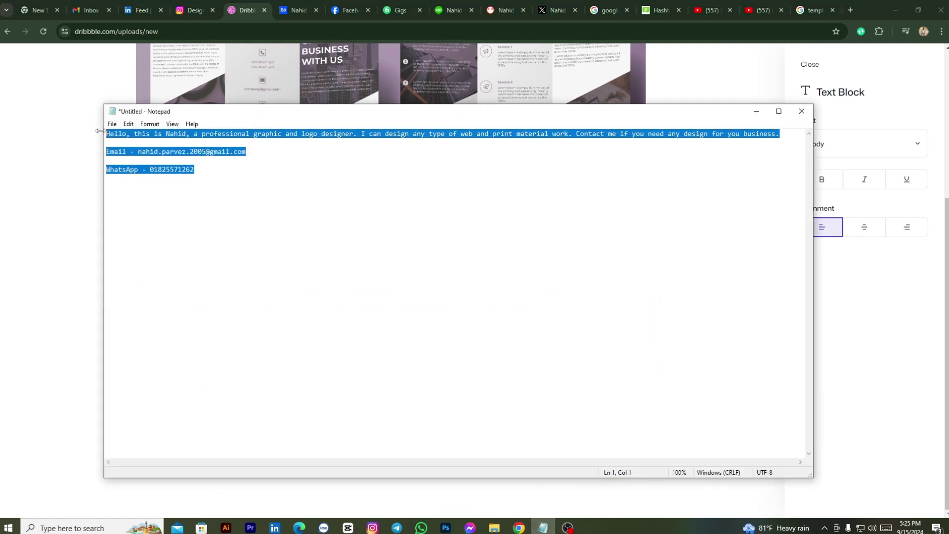
{"action": "left_click", "coordinate": [520, 528]}
{"action": "key", "text": "ctrl+v"}
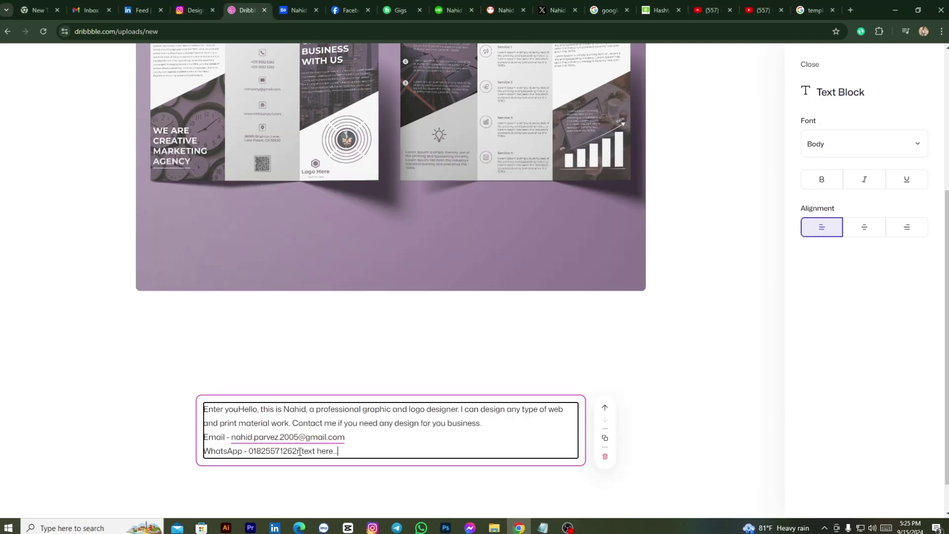
Delete the leftover placeholder text before and after the pasted introduction in the text block
{"action": "left_click_drag", "start_coordinate": [300, 452], "coordinate": [366, 452]}
{"action": "key", "text": "BackSpace"}
{"action": "key", "text": "BackSpace"}
{"action": "scroll", "coordinate": [240, 443], "scroll_direction": "up", "scroll_amount": 2}
{"action": "scroll", "coordinate": [242, 442], "scroll_direction": "down", "scroll_amount": 2}
{"action": "left_click_drag", "start_coordinate": [238, 409], "coordinate": [191, 412]}
{"action": "key", "text": "BackSpace"}
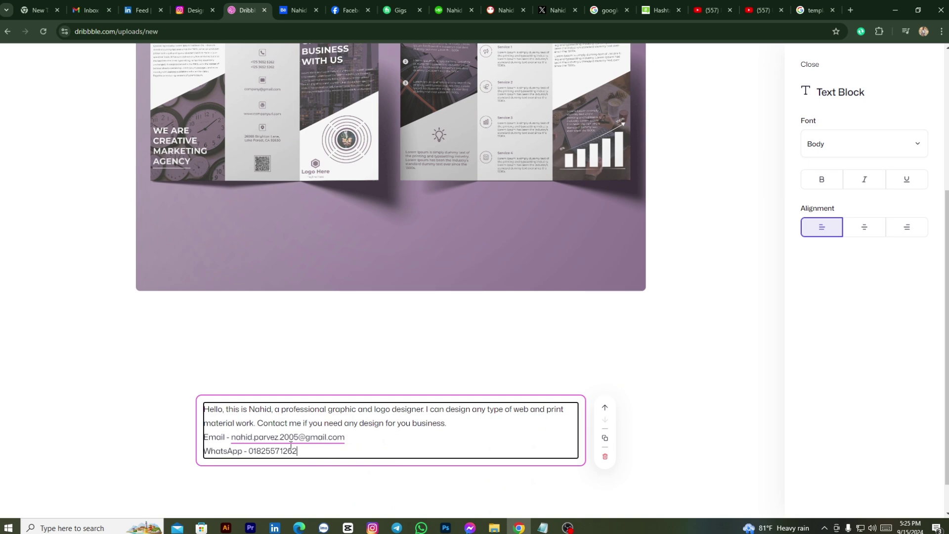
Move the text block up one position so that it sits directly beneath the brochure image
{"action": "scroll", "coordinate": [298, 417], "scroll_direction": "down", "scroll_amount": 1}
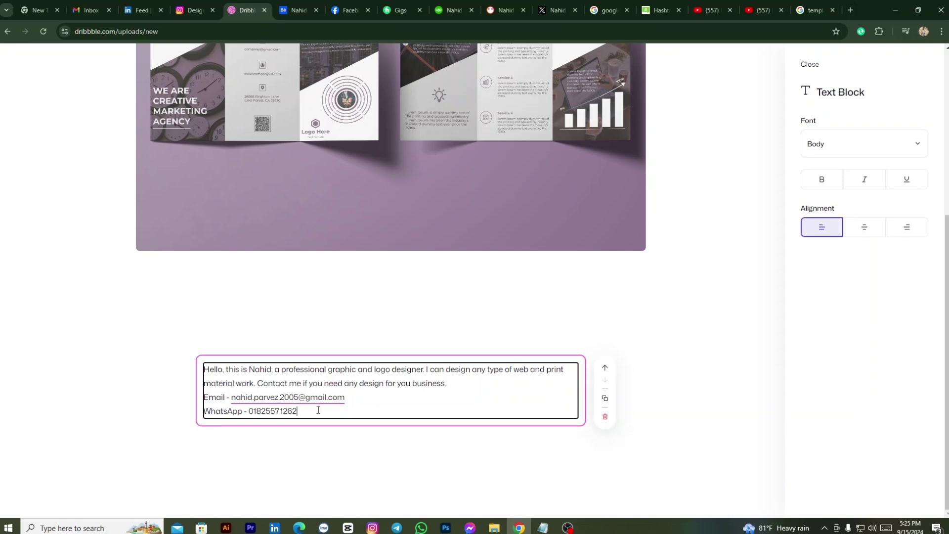
{"action": "scroll", "coordinate": [318, 410], "scroll_direction": "up", "scroll_amount": 2}
{"action": "scroll", "coordinate": [366, 417], "scroll_direction": "down", "scroll_amount": 2}
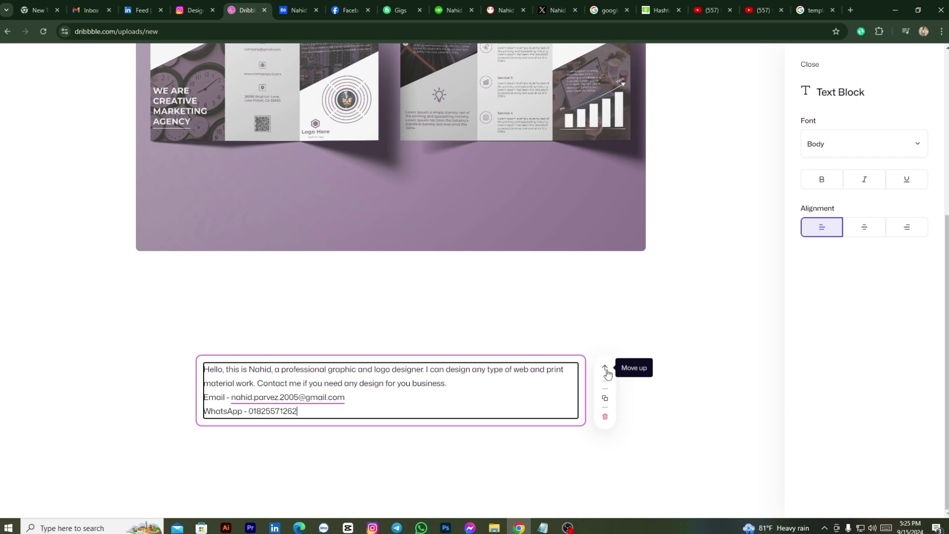
{"action": "left_click", "coordinate": [607, 375]}
Try the text block above the brochure image and at the end of the shot, and return it directly beneath the image
{"action": "left_click", "coordinate": [608, 313]}
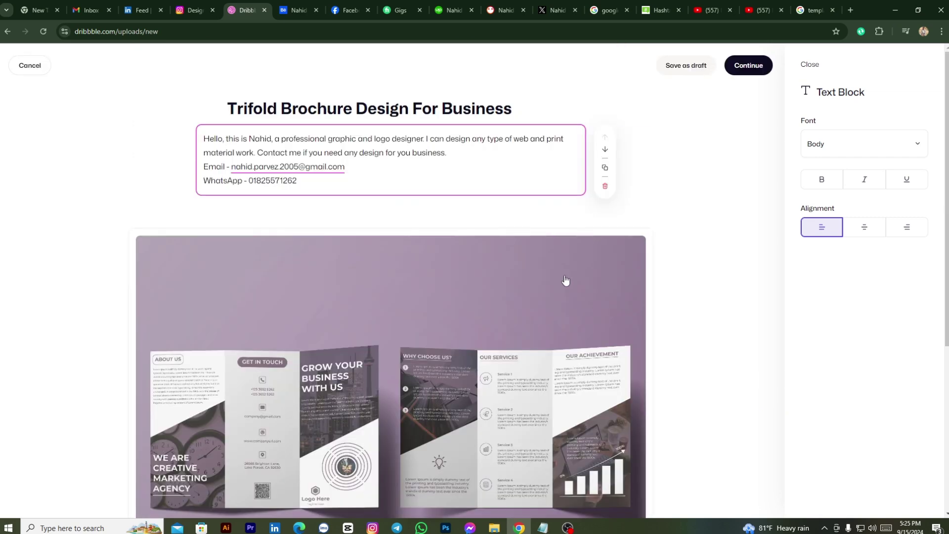
{"action": "left_click", "coordinate": [606, 150]}
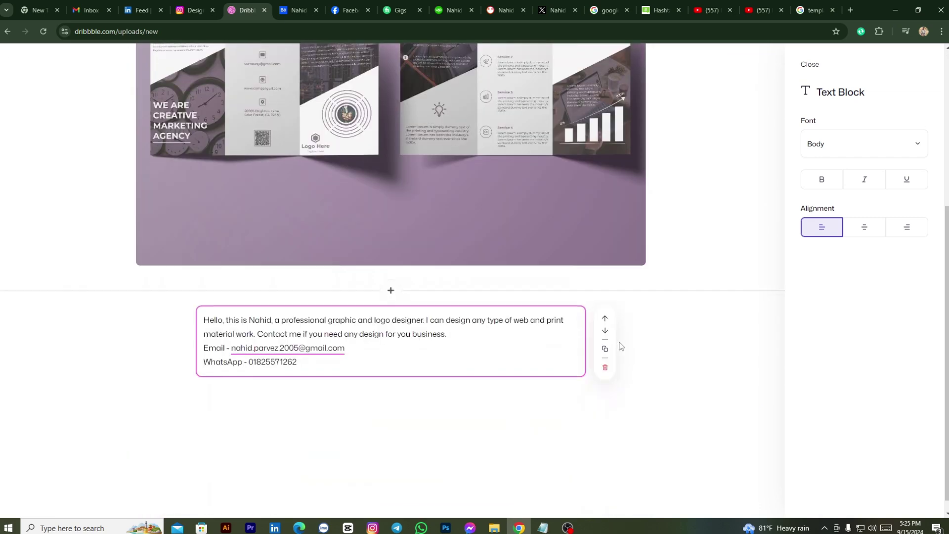
{"action": "left_click", "coordinate": [605, 334]}
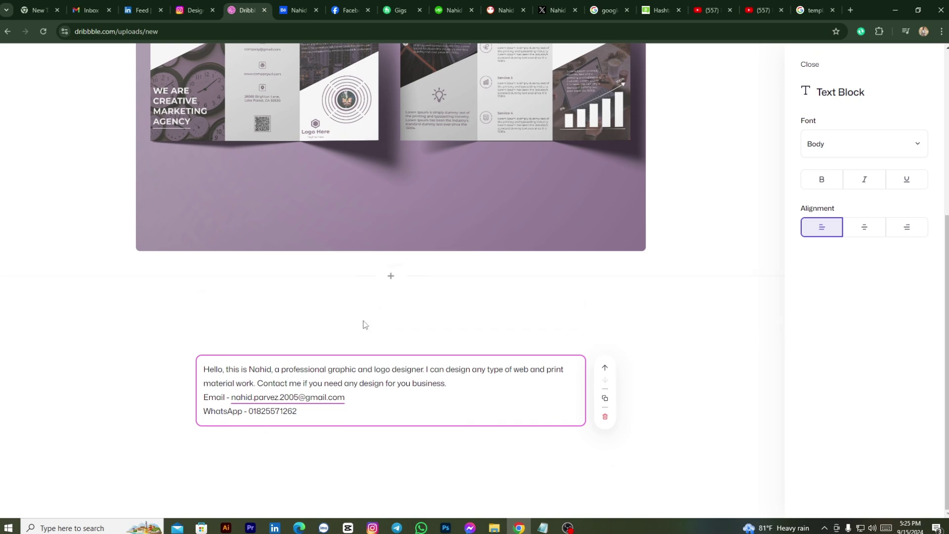
{"action": "left_click", "coordinate": [604, 367]}
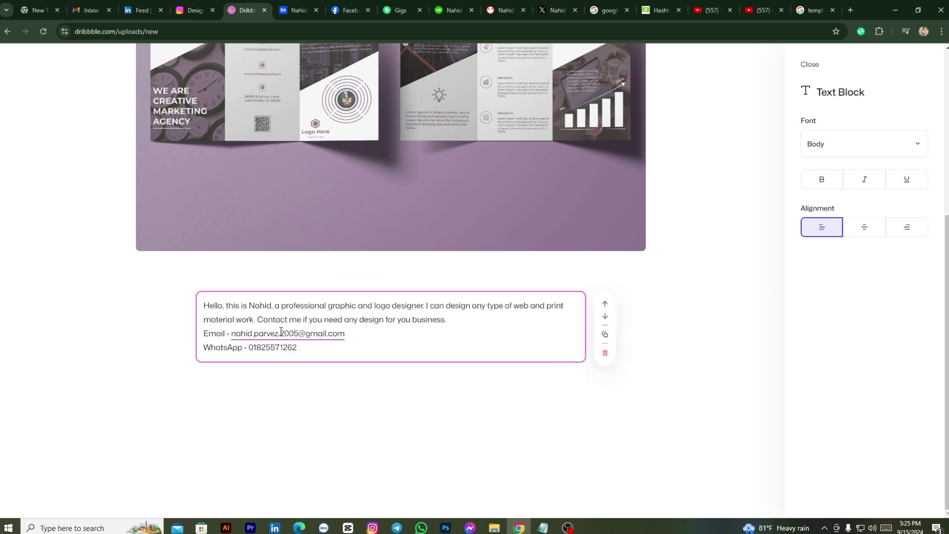
Try centre and right alignment on the WhatsApp line of the text block and return it to left alignment
{"action": "scroll", "coordinate": [543, 331], "scroll_direction": "up", "scroll_amount": 2}
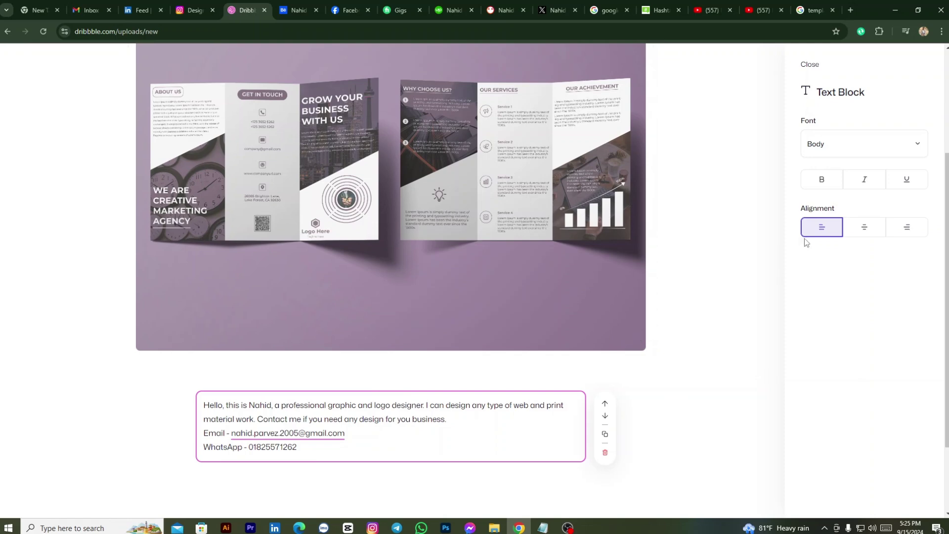
{"action": "left_click", "coordinate": [865, 228]}
{"action": "left_click", "coordinate": [906, 229]}
{"action": "scroll", "coordinate": [864, 230], "scroll_direction": "down", "scroll_amount": 2}
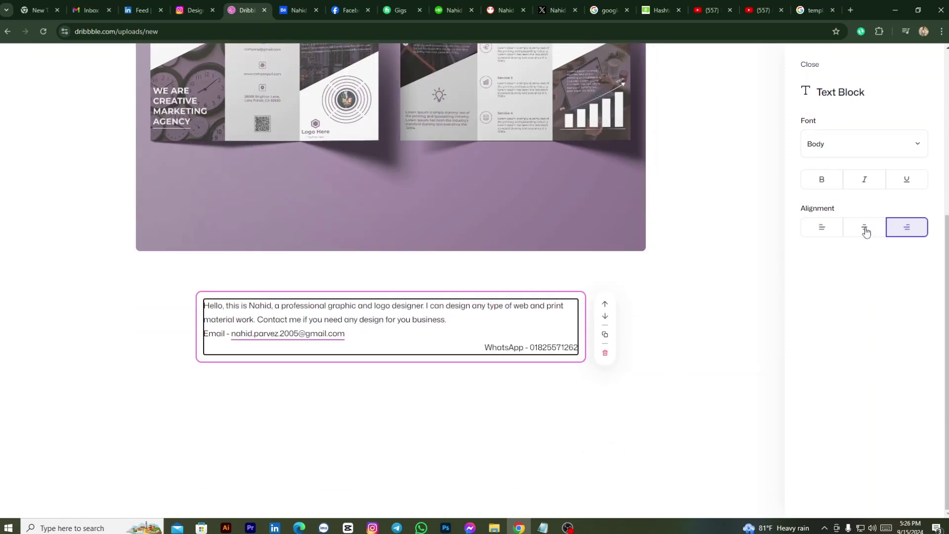
{"action": "left_click", "coordinate": [864, 229]}
{"action": "left_click", "coordinate": [831, 232]}
{"action": "left_click", "coordinate": [865, 230]}
{"action": "left_click", "coordinate": [913, 229]}
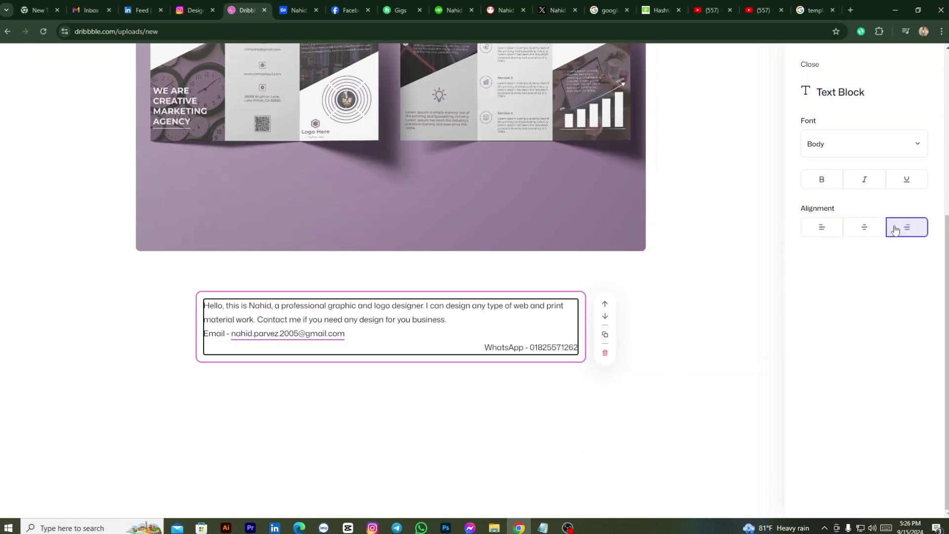
{"action": "left_click", "coordinate": [831, 234]}
{"action": "left_click", "coordinate": [863, 228]}
{"action": "left_click", "coordinate": [822, 227]}
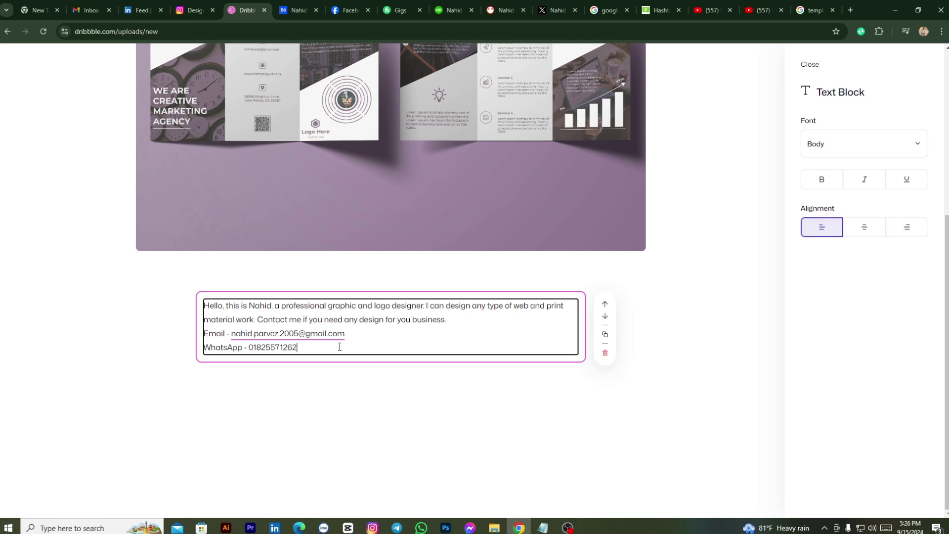
Try centre alignment on the whole description text and return it to left alignment
{"action": "left_click_drag", "start_coordinate": [315, 347], "coordinate": [204, 305]}
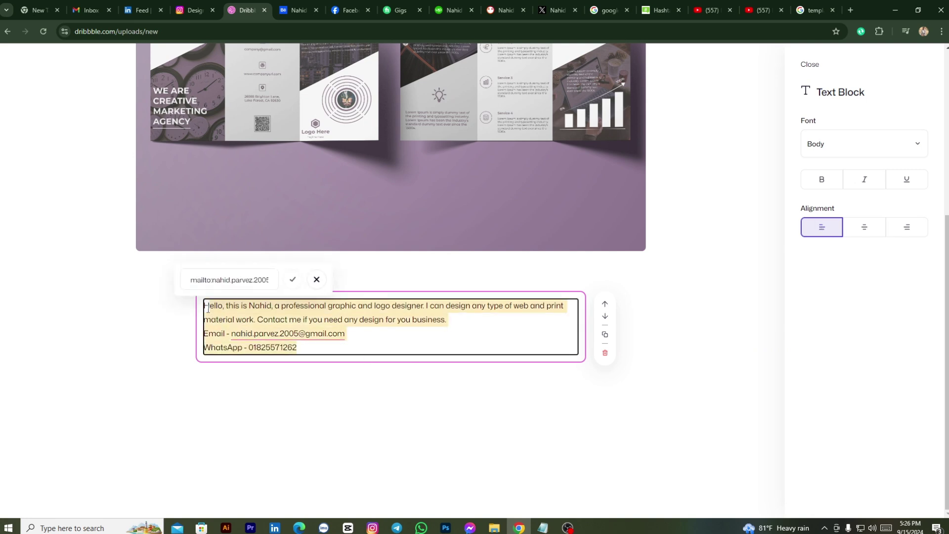
{"action": "left_click", "coordinate": [866, 226]}
{"action": "left_click", "coordinate": [833, 231]}
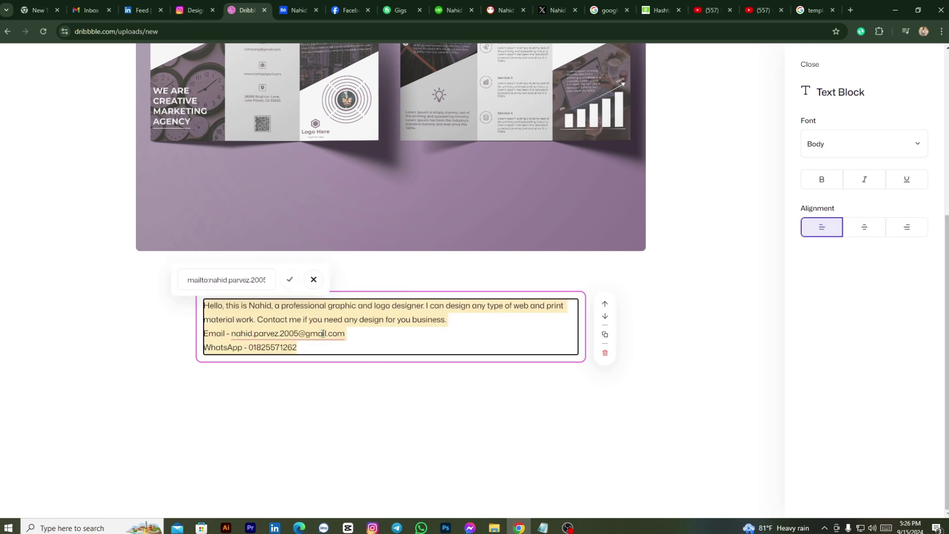
Try bold, italic and underline in turn on the whole description text, switching each style off again
{"action": "scroll", "coordinate": [517, 318], "scroll_direction": "up", "scroll_amount": 3}
{"action": "scroll", "coordinate": [767, 261], "scroll_direction": "down", "scroll_amount": 1}
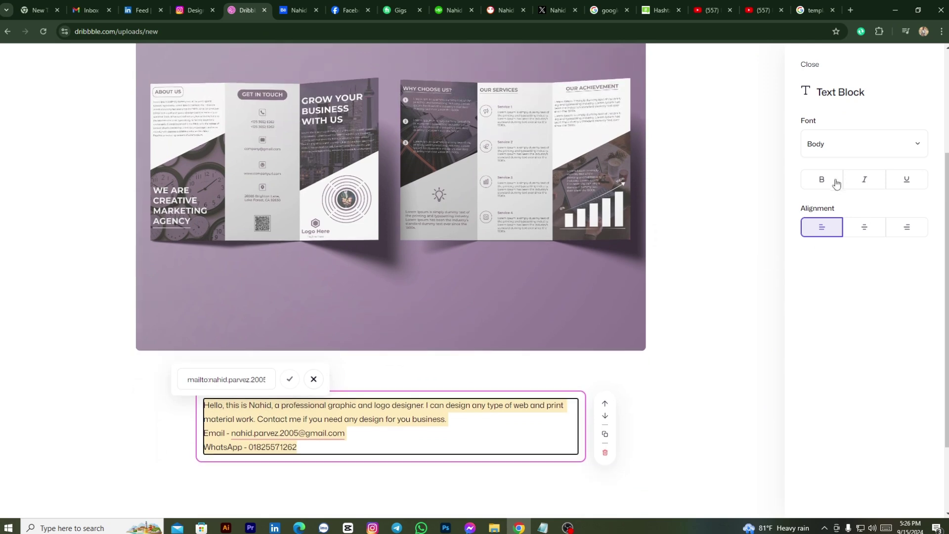
{"action": "left_click", "coordinate": [834, 184]}
{"action": "left_click", "coordinate": [832, 183]}
{"action": "left_click", "coordinate": [865, 180]}
{"action": "left_click", "coordinate": [865, 180]}
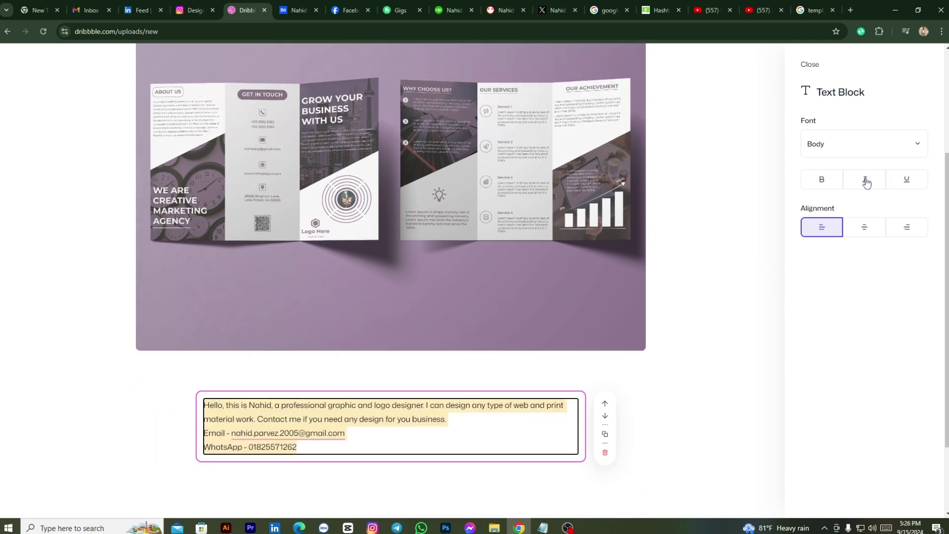
{"action": "left_click", "coordinate": [907, 180]}
{"action": "left_click", "coordinate": [908, 181]}
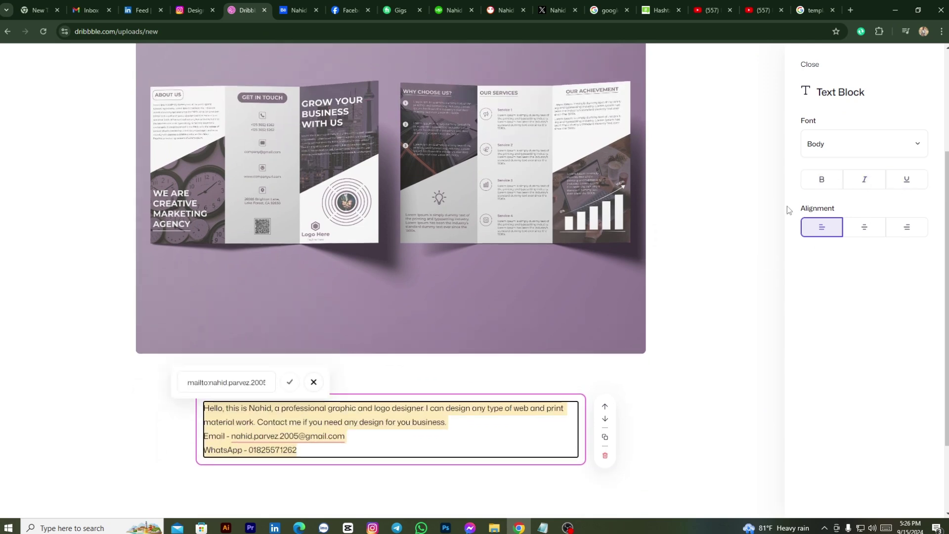
{"action": "left_click", "coordinate": [408, 433]}
Continue to the shot's final touches and add the tag "brochure"
{"action": "scroll", "coordinate": [388, 388], "scroll_direction": "up", "scroll_amount": 3}
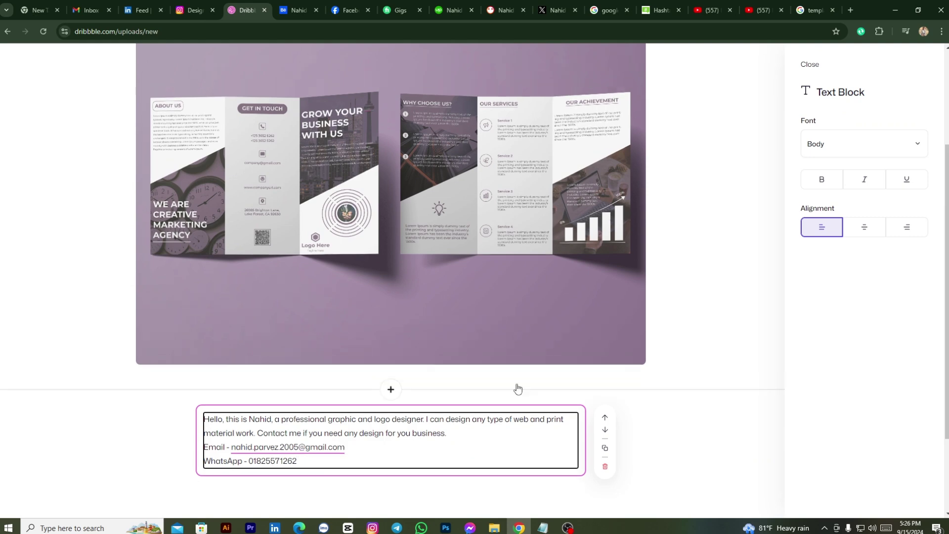
{"action": "scroll", "coordinate": [432, 246], "scroll_direction": "down", "scroll_amount": 3}
{"action": "scroll", "coordinate": [432, 245], "scroll_direction": "up", "scroll_amount": 3}
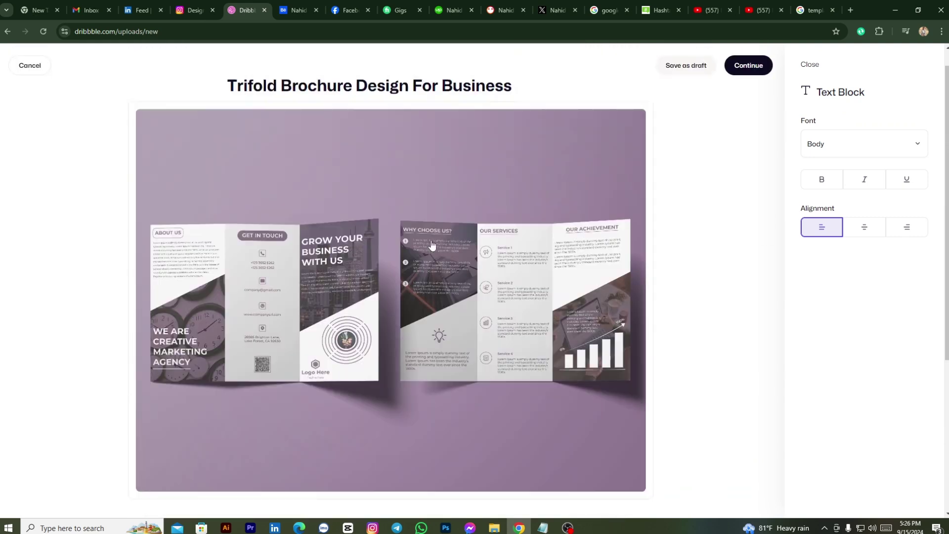
{"action": "left_click", "coordinate": [755, 74]}
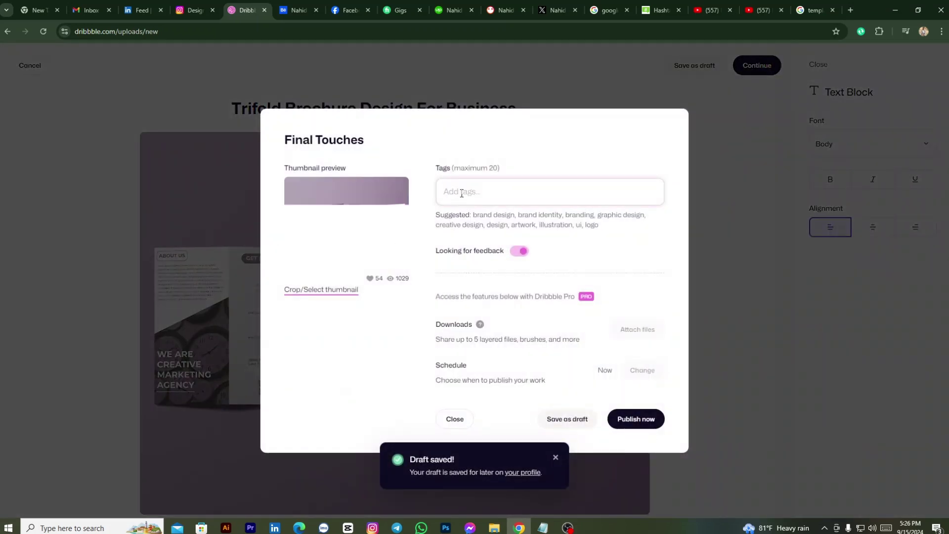
{"action": "left_click", "coordinate": [460, 193]}
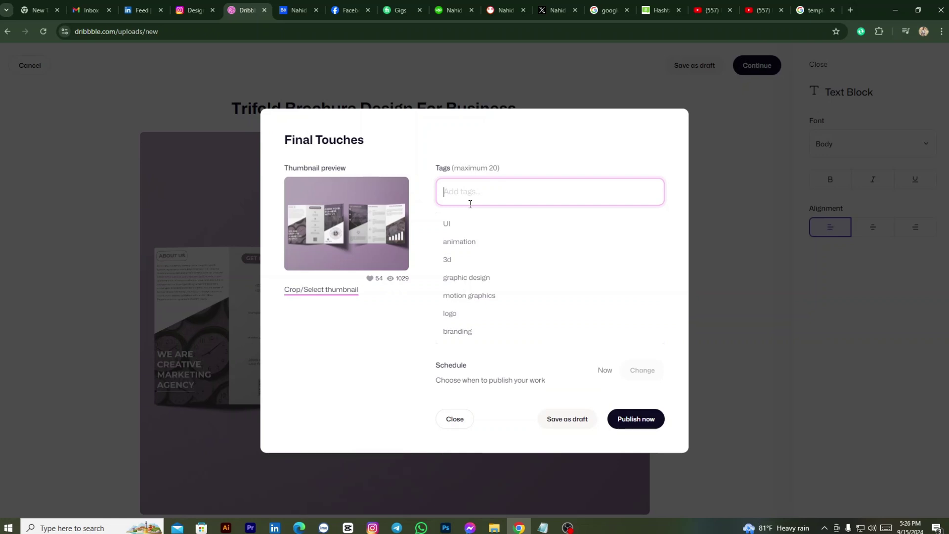
{"action": "type", "text": "br"}
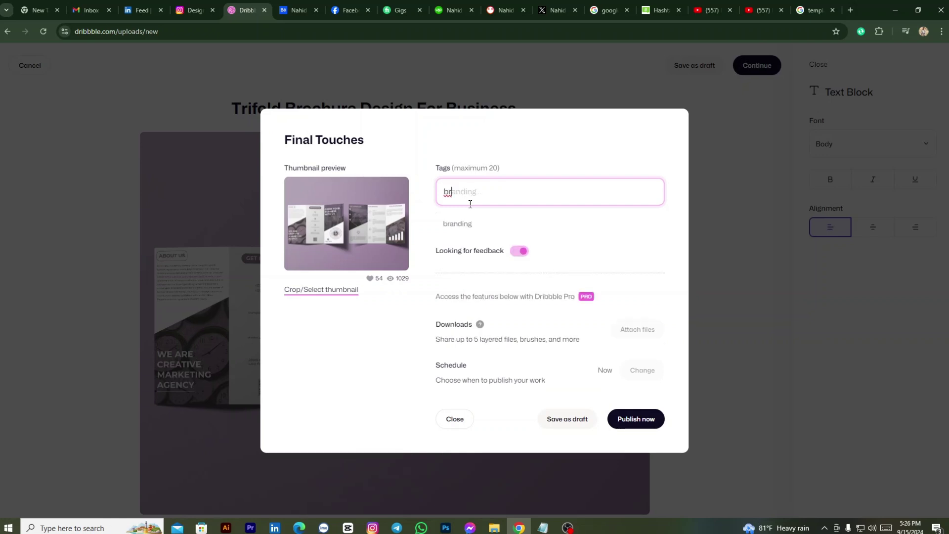
{"action": "type", "text": "ochure"}
{"action": "key", "text": "Return"}
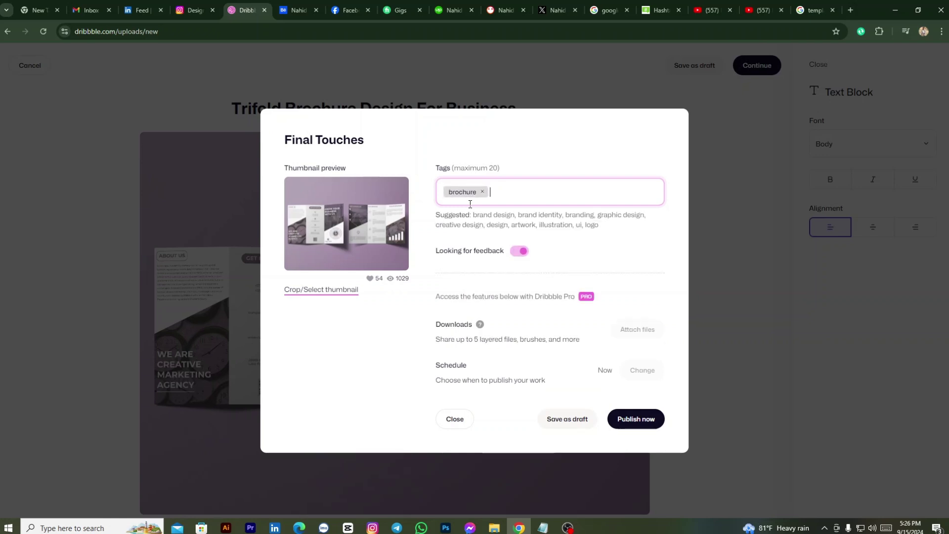
Add the tag "brochure deisgn", fixing the misspelled first word before confirming it
{"action": "type", "text": "borchure deisgn"}
{"action": "key", "text": "Left"}
{"action": "key", "text": "Left"}
{"action": "key", "text": "Left"}
{"action": "key", "text": "Left"}
{"action": "key", "text": "Left"}
{"action": "key", "text": "Left"}
{"action": "key", "text": "Left"}
{"action": "key", "text": "Left"}
{"action": "key", "text": "Left"}
{"action": "key", "text": "BackSpace"}
{"action": "key", "text": "Right"}
{"action": "type", "text": "o"}
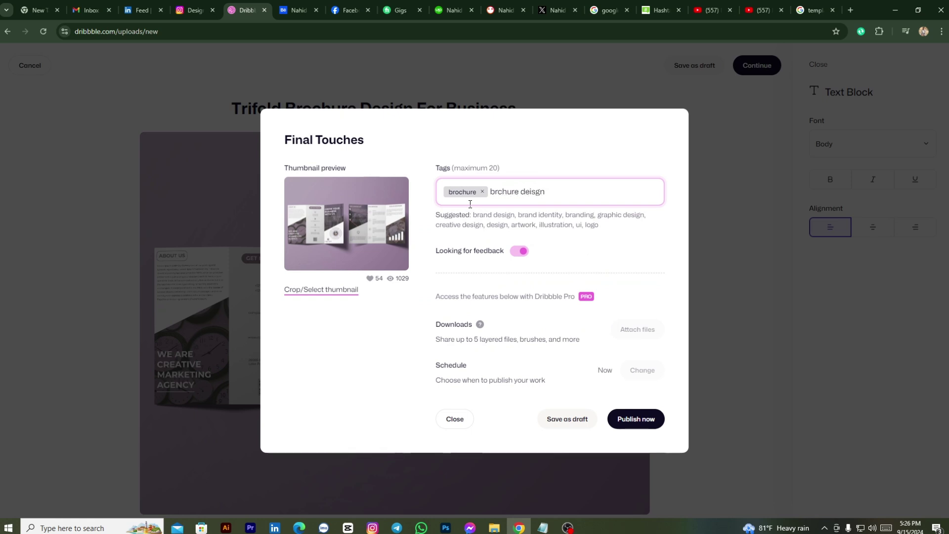
{"action": "key", "text": "Return"}
Add the tags "template design", "flyer design" and "flyer" to the shot
{"action": "type", "text": "template design"}
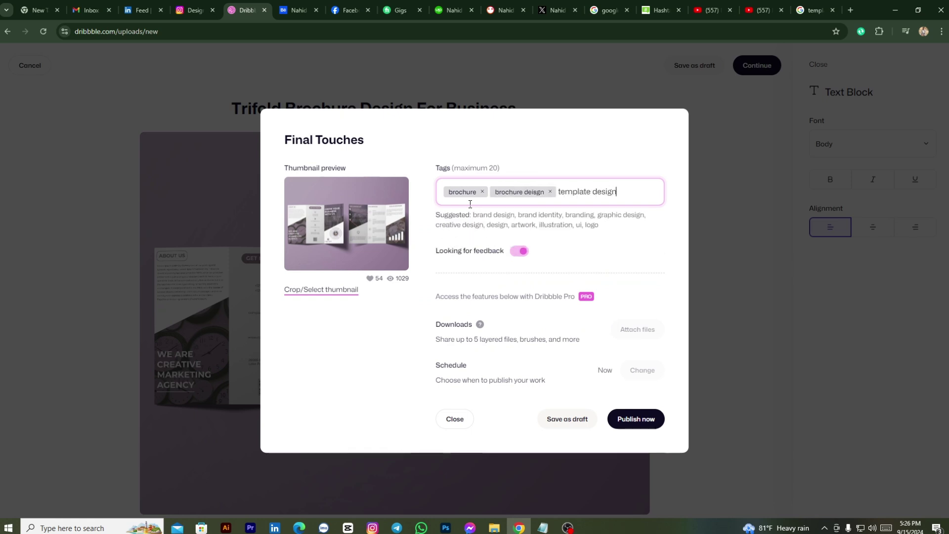
{"action": "key", "text": "Return"}
{"action": "type", "text": "fl"}
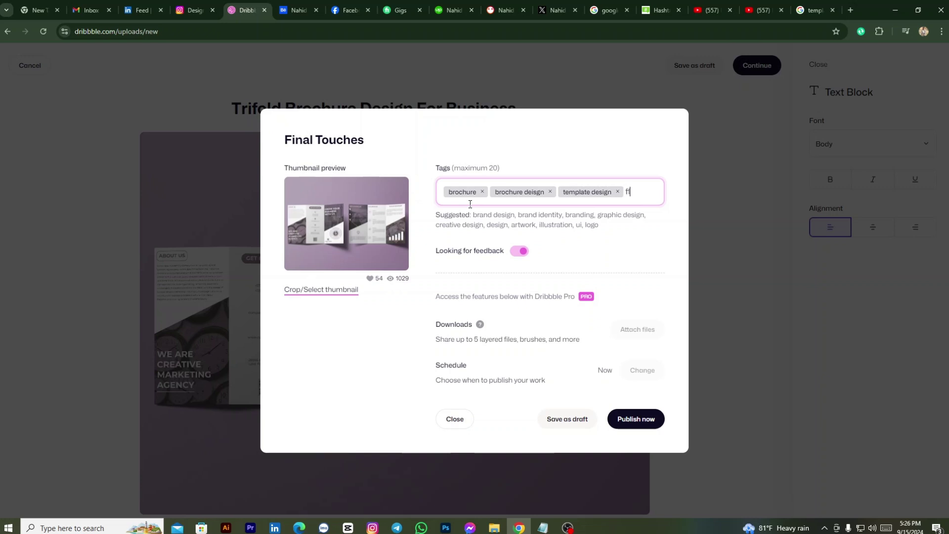
{"action": "type", "text": "yerd"}
{"action": "type", "text": "design "}
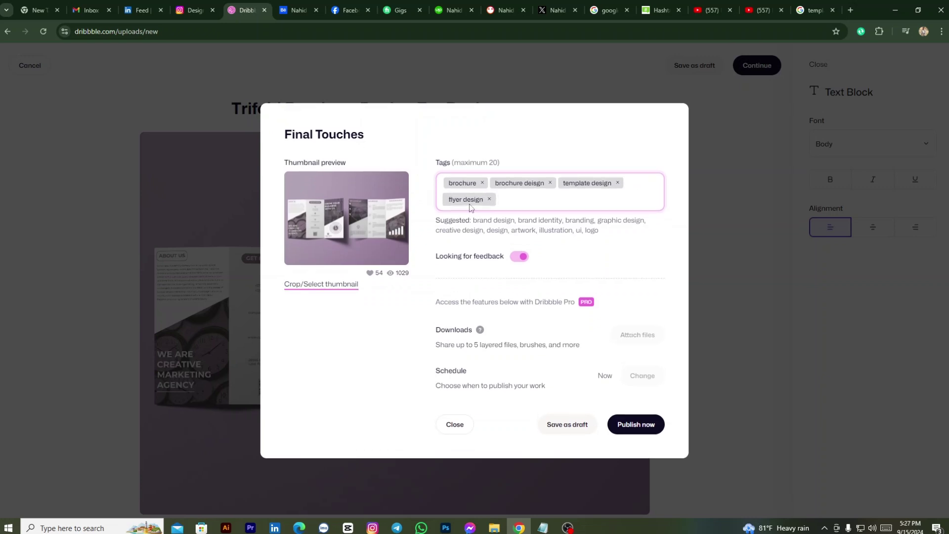
{"action": "type", "text": "flyer"}
{"action": "key", "text": "Return"}
Add the tags "corporate design", "business design", "marketing" and "ads" to the shot
{"action": "type", "text": "corporate design"}
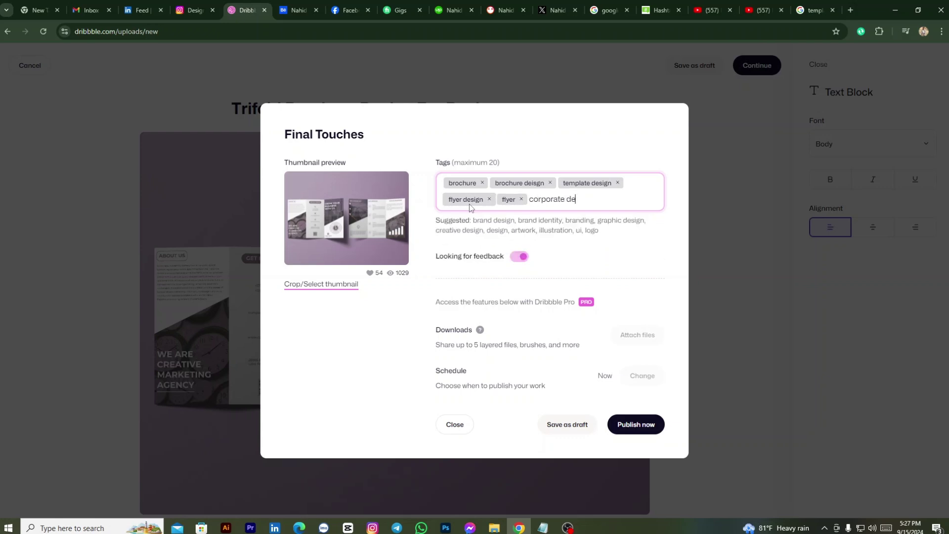
{"action": "key", "text": "Return"}
{"action": "type", "text": "business design"}
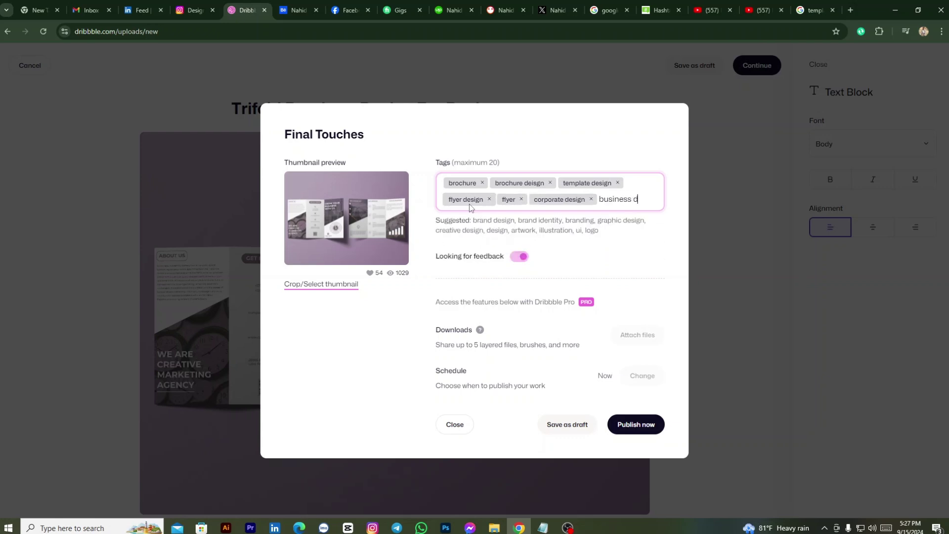
{"action": "key", "text": "Return"}
{"action": "type", "text": "marketing"}
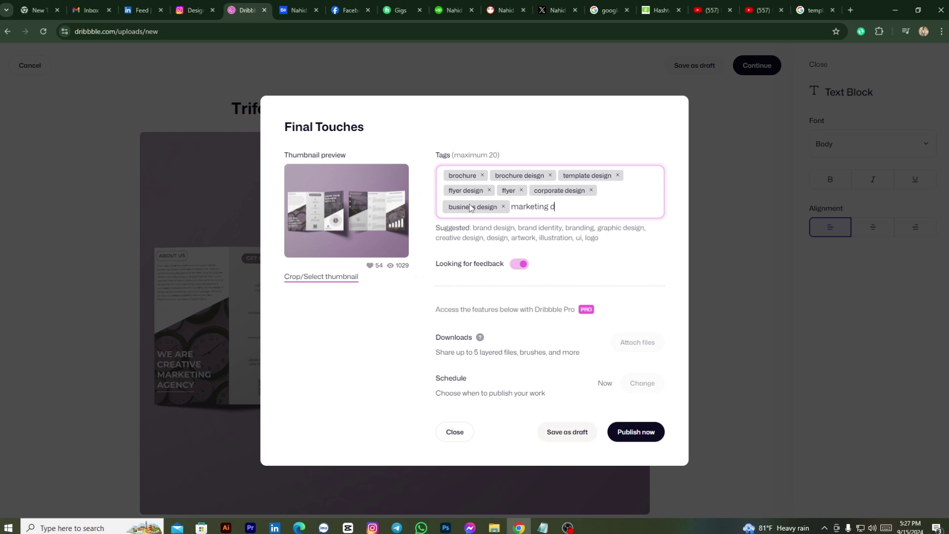
{"action": "key", "text": "Return"}
{"action": "type", "text": "ads"}
{"action": "key", "text": "Return"}
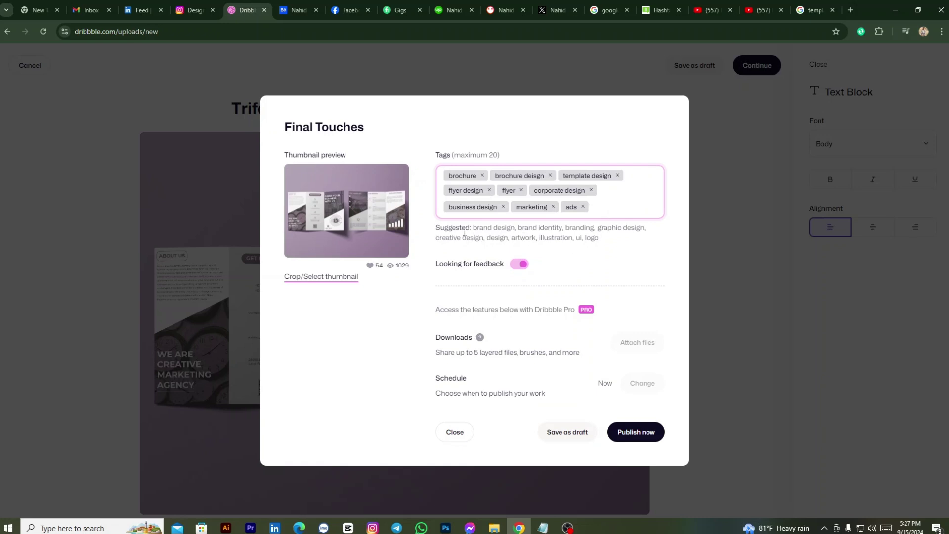
Add the suggested tags brand design, brand identity, branding, graphic design and creative design
{"action": "left_click", "coordinate": [490, 230]}
{"action": "left_click", "coordinate": [490, 230]}
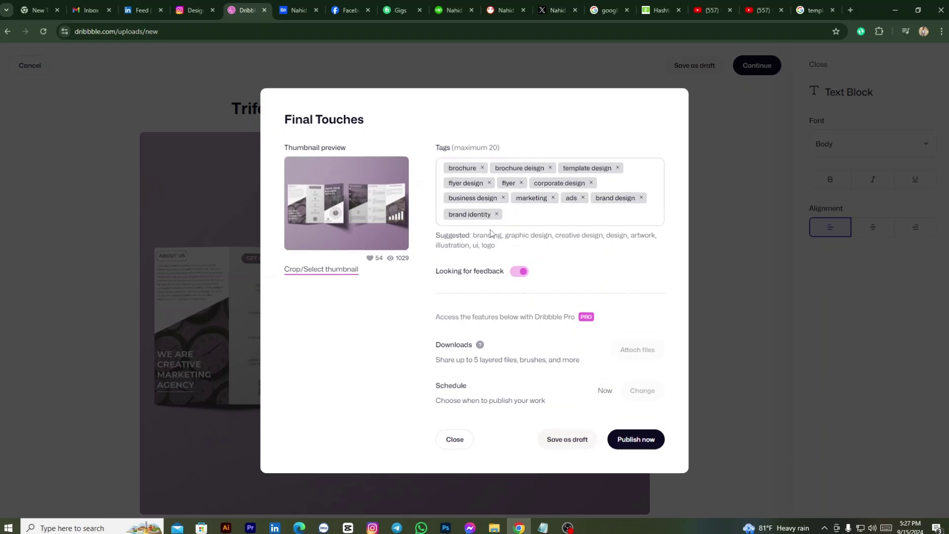
{"action": "left_click", "coordinate": [487, 236]}
{"action": "left_click", "coordinate": [494, 239]}
{"action": "left_click", "coordinate": [509, 243]}
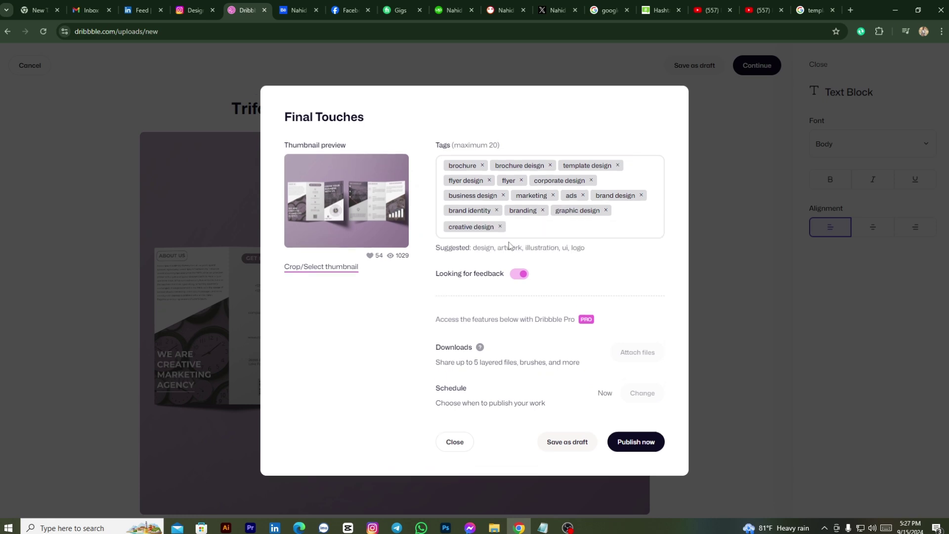
Add the remaining suggested tags design, artwork, illustration, ui and logo
{"action": "left_click", "coordinate": [488, 251]}
{"action": "left_click", "coordinate": [495, 251]}
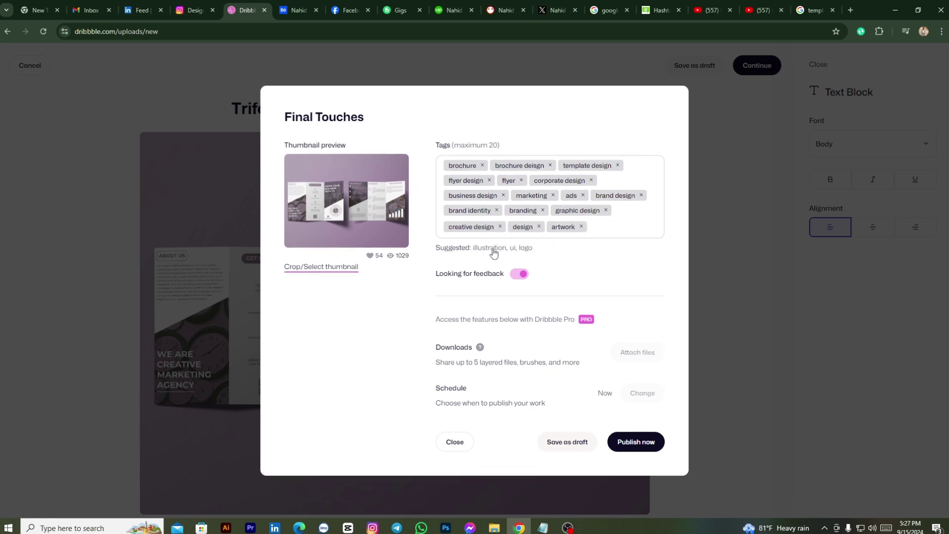
{"action": "left_click", "coordinate": [493, 252]}
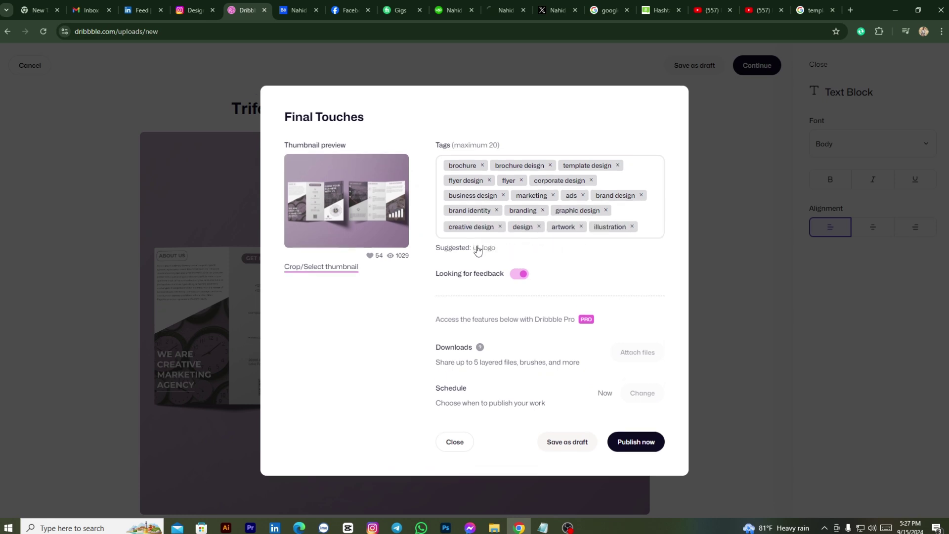
{"action": "left_click", "coordinate": [477, 249]}
{"action": "left_click", "coordinate": [481, 256]}
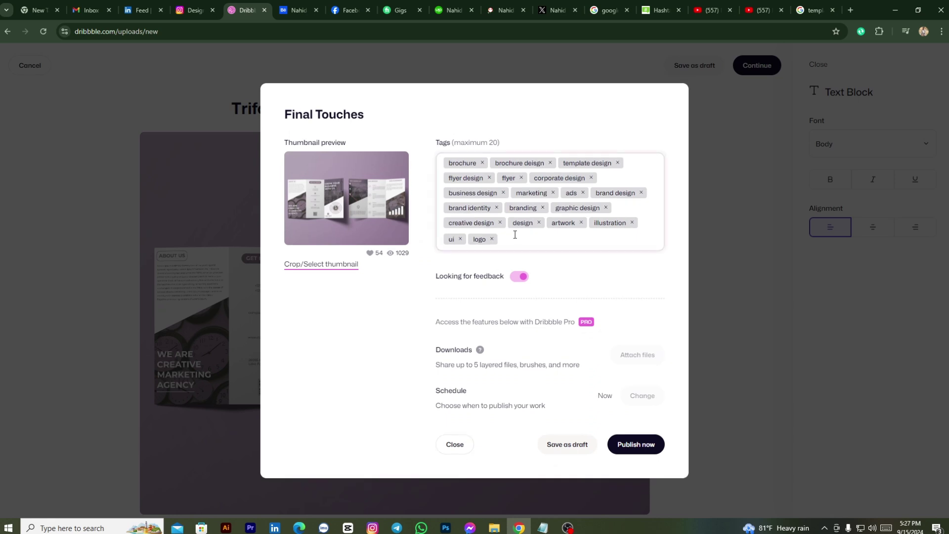
Add motion graphics as the last tag and publish the shot immediately
{"action": "left_click", "coordinate": [519, 243]}
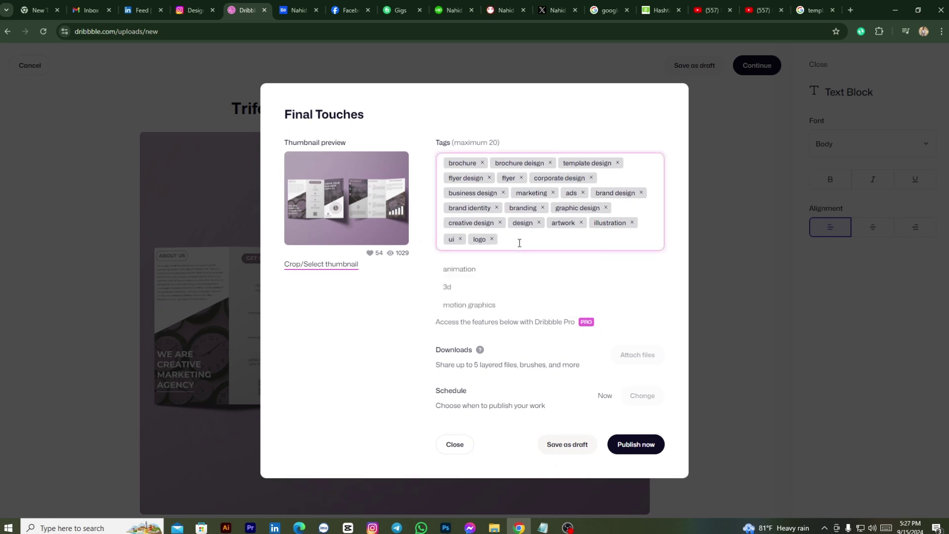
{"action": "left_click", "coordinate": [470, 305]}
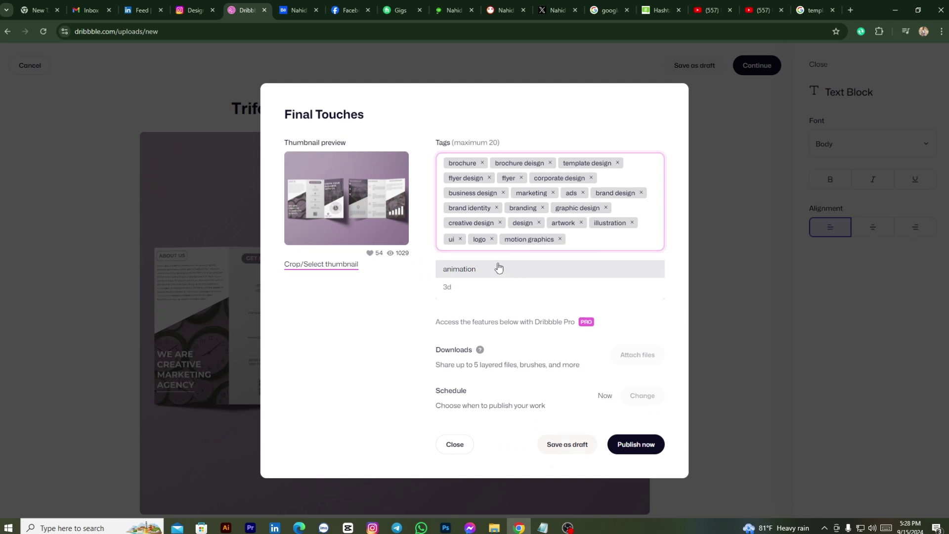
{"action": "left_click", "coordinate": [636, 448]}
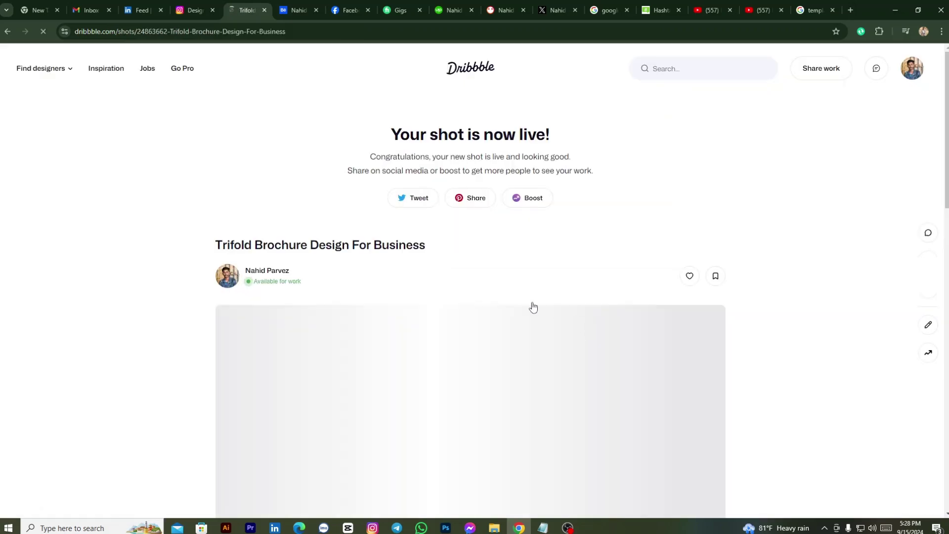
Review the published shot's image and description, and look for the shot among the recent work on the own profile
{"action": "scroll", "coordinate": [533, 307], "scroll_direction": "down", "scroll_amount": 2}
{"action": "scroll", "coordinate": [533, 307], "scroll_direction": "up", "scroll_amount": 2}
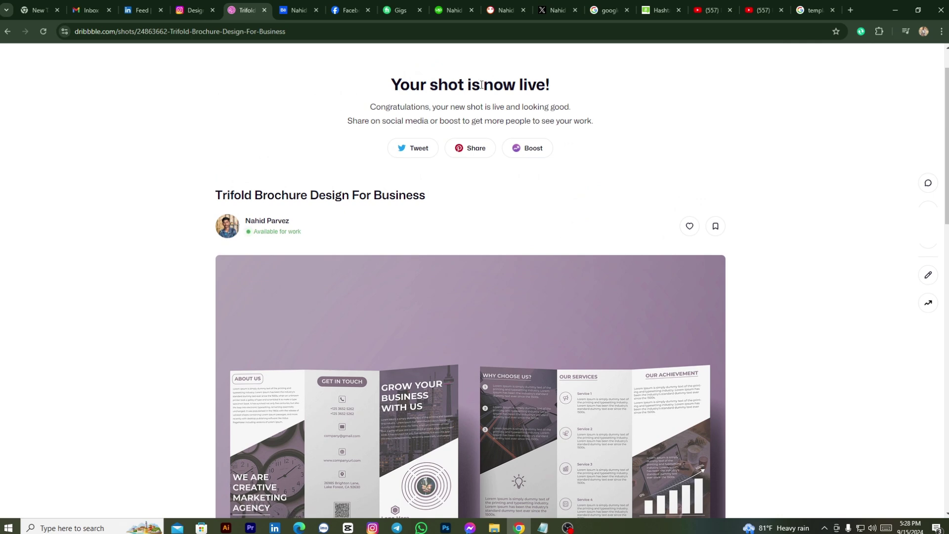
{"action": "scroll", "coordinate": [489, 85], "scroll_direction": "down", "scroll_amount": 7}
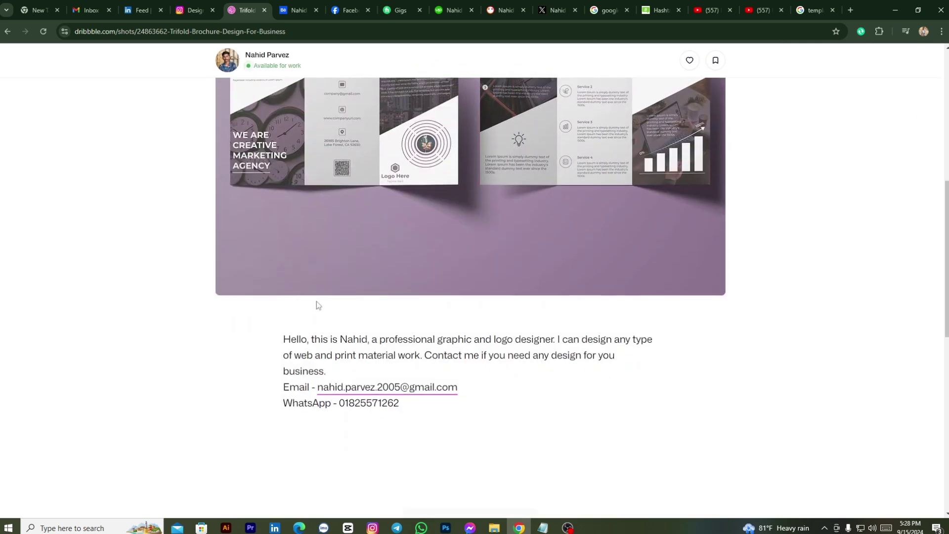
{"action": "scroll", "coordinate": [316, 301], "scroll_direction": "up", "scroll_amount": 8}
{"action": "left_click", "coordinate": [912, 74]}
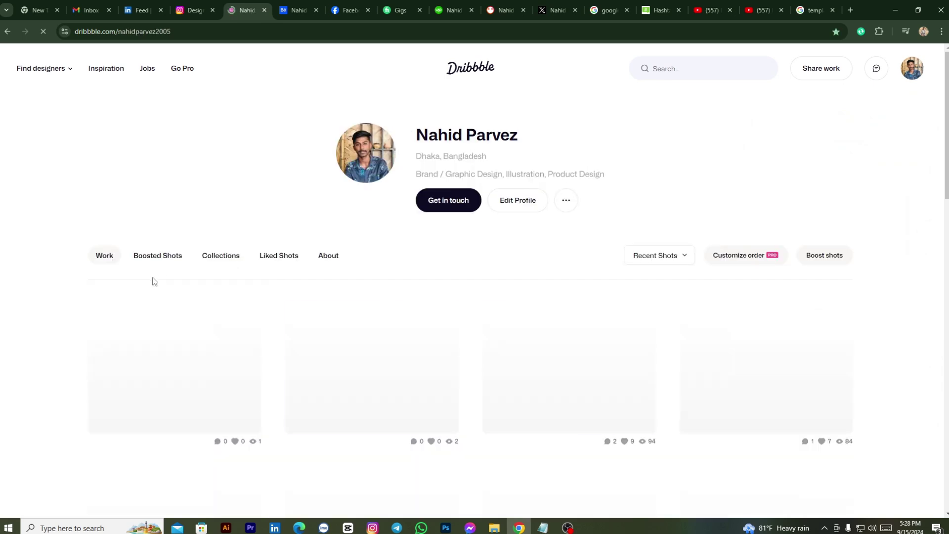
{"action": "scroll", "coordinate": [62, 237], "scroll_direction": "down", "scroll_amount": 4}
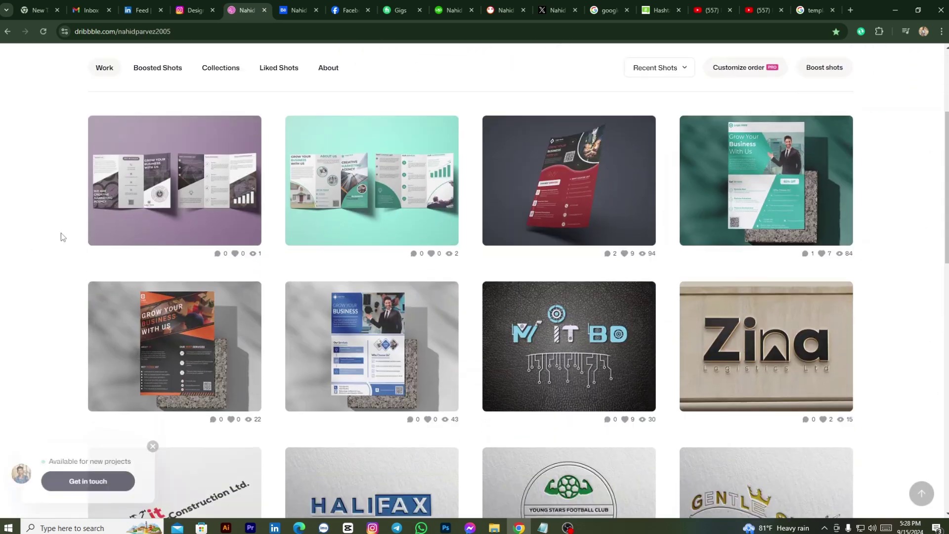
{"action": "scroll", "coordinate": [63, 233], "scroll_direction": "up", "scroll_amount": 1}
{"action": "scroll", "coordinate": [74, 230], "scroll_direction": "up", "scroll_amount": 2}
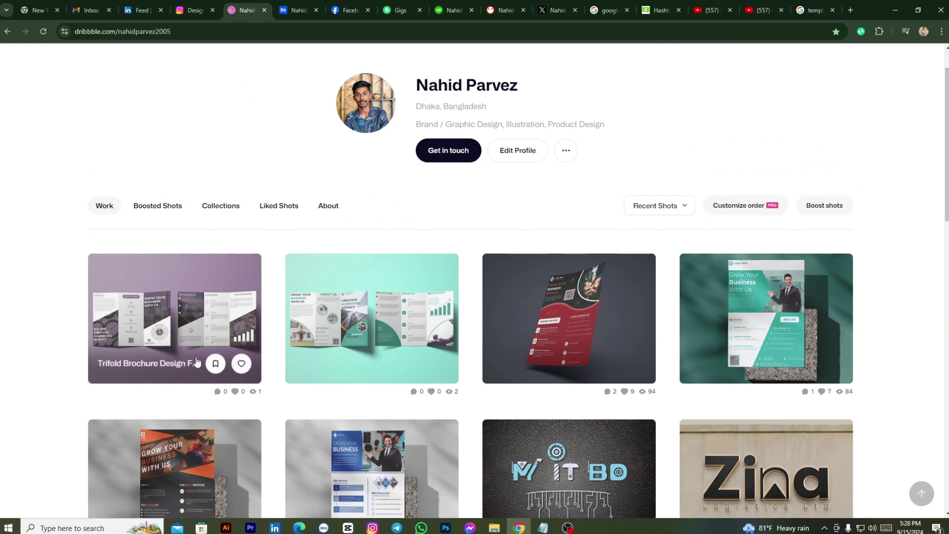
{"action": "scroll", "coordinate": [43, 197], "scroll_direction": "up", "scroll_amount": 1}
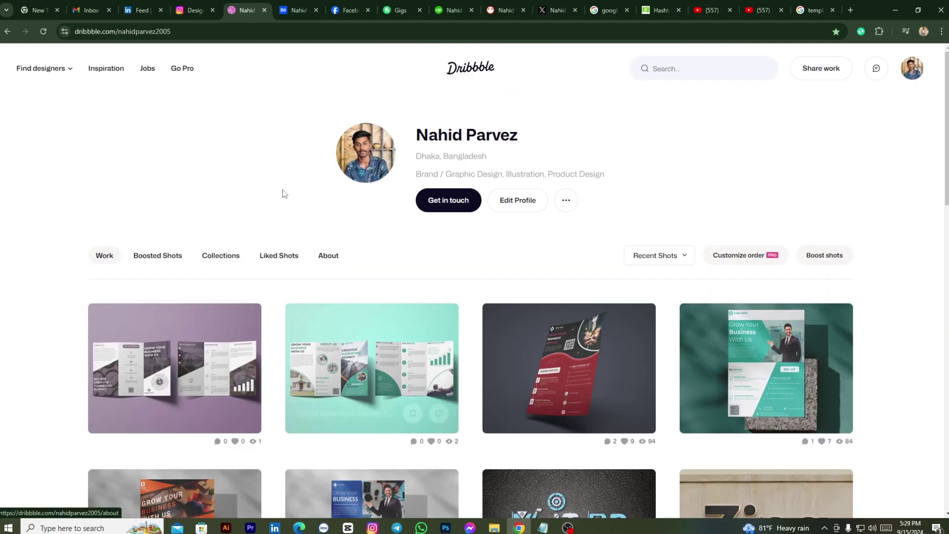